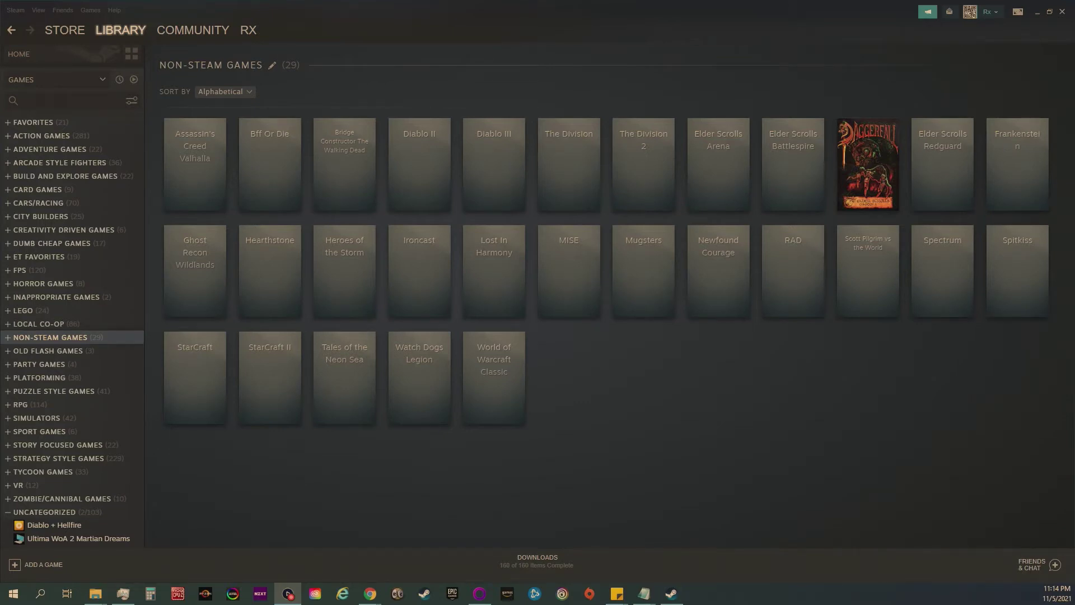
# - Add SWAT 4 from the list of installed programs to the library as a non-Steam game
pyautogui.click(485, 59)
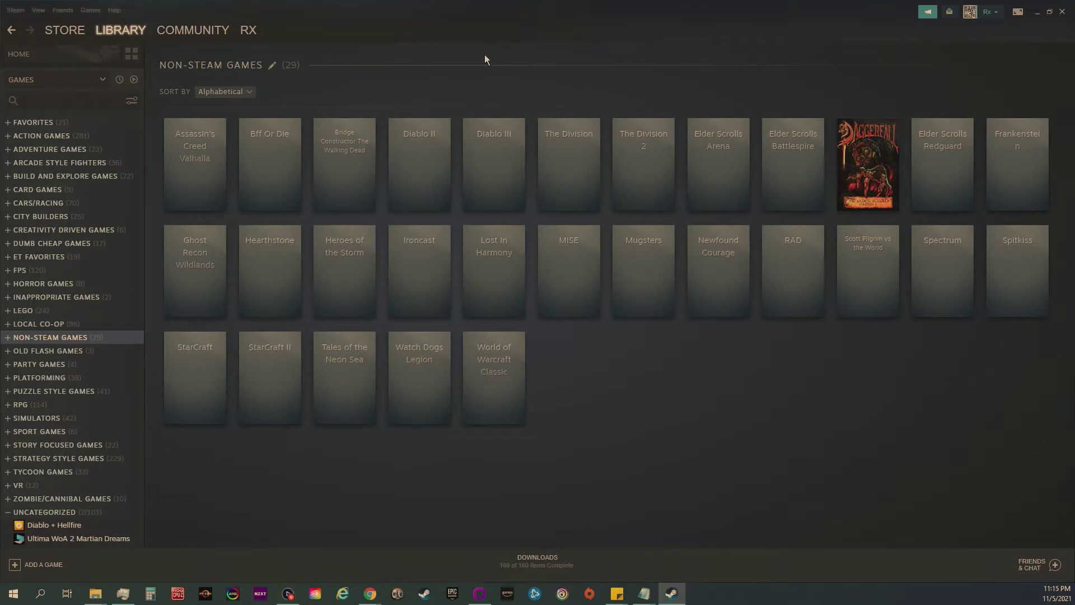
pyautogui.click(91, 11)
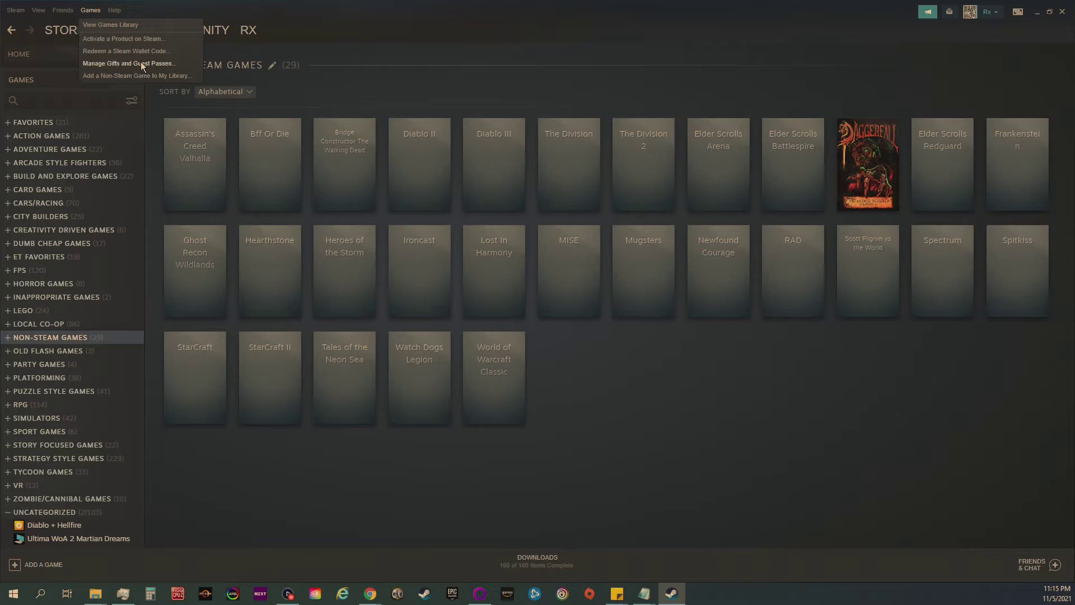
pyautogui.click(110, 75)
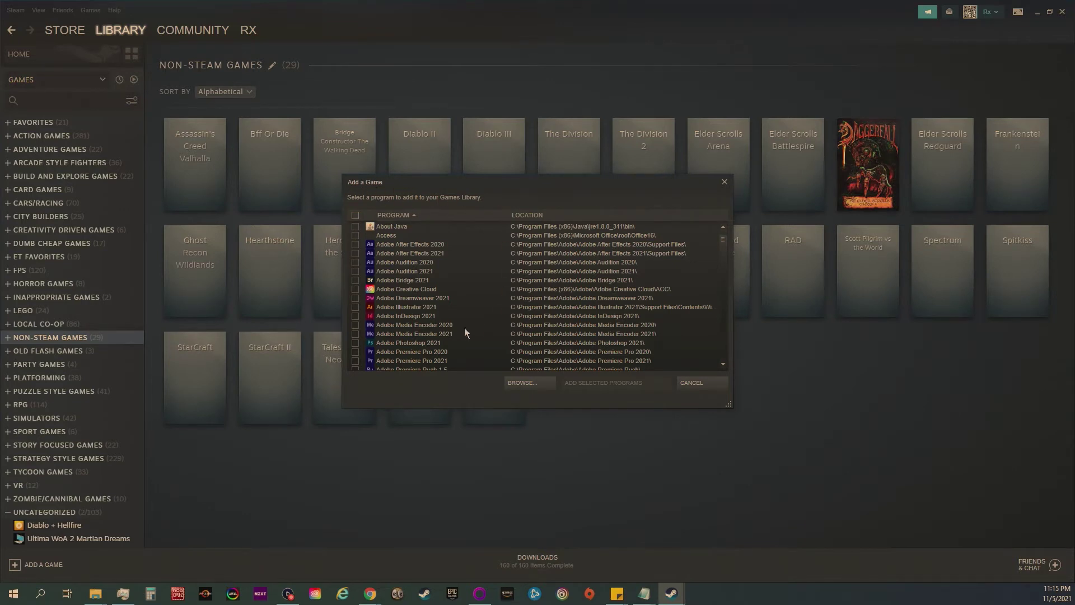
pyautogui.scroll(-4, 431, 308)
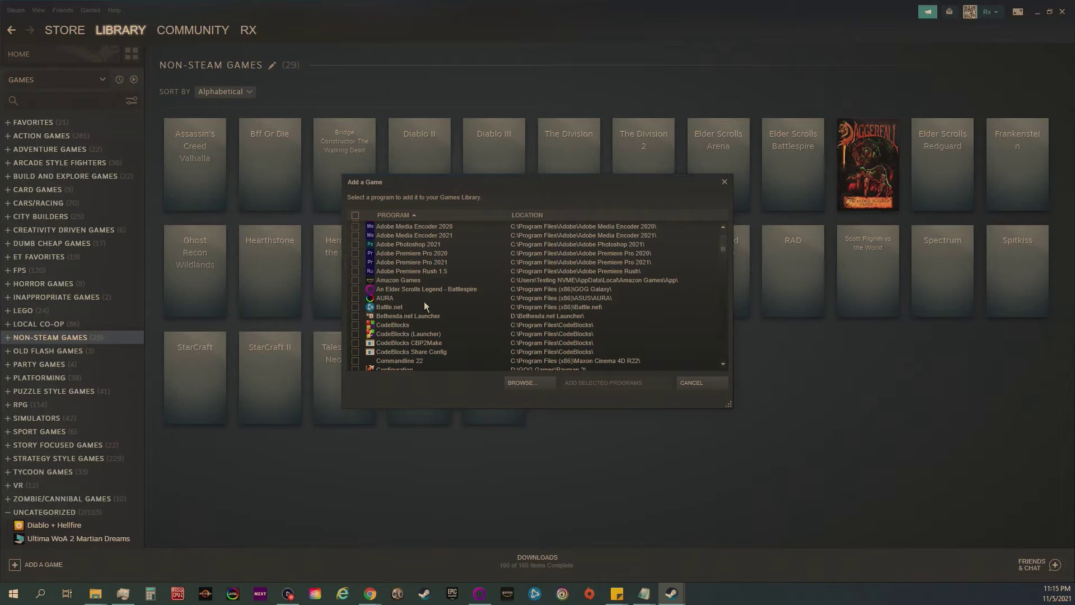
pyautogui.scroll(-15, 492, 297)
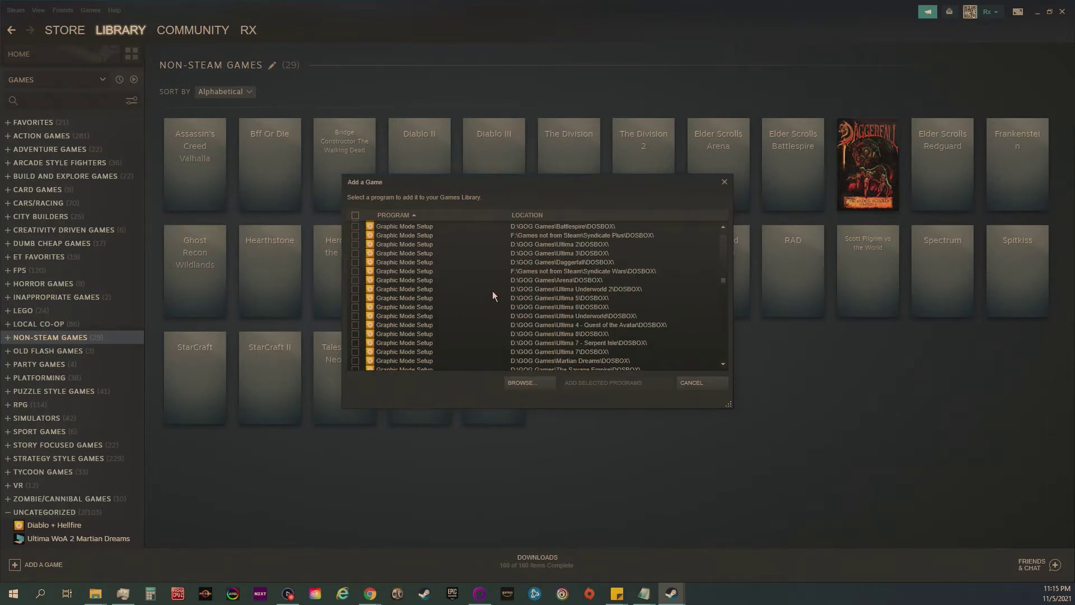
pyautogui.scroll(-1, 493, 292)
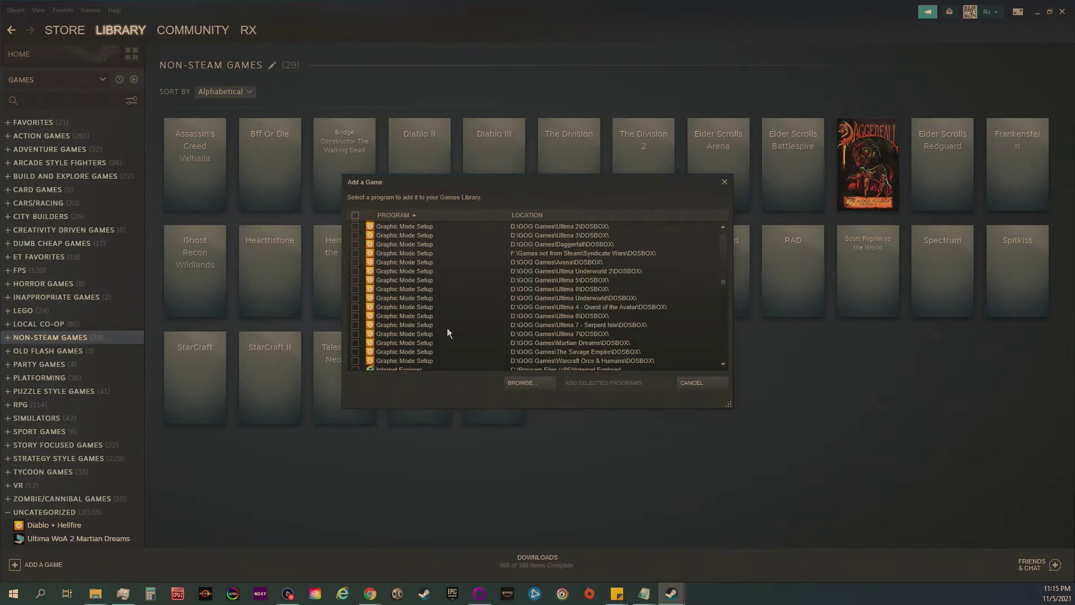
pyautogui.scroll(-10, 439, 304)
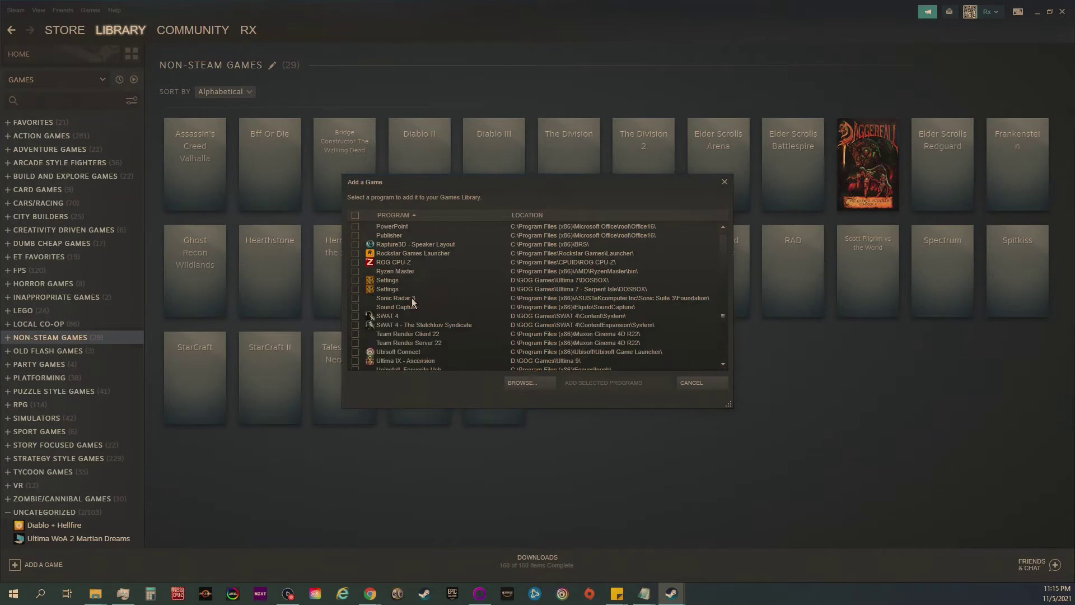
pyautogui.click(357, 317)
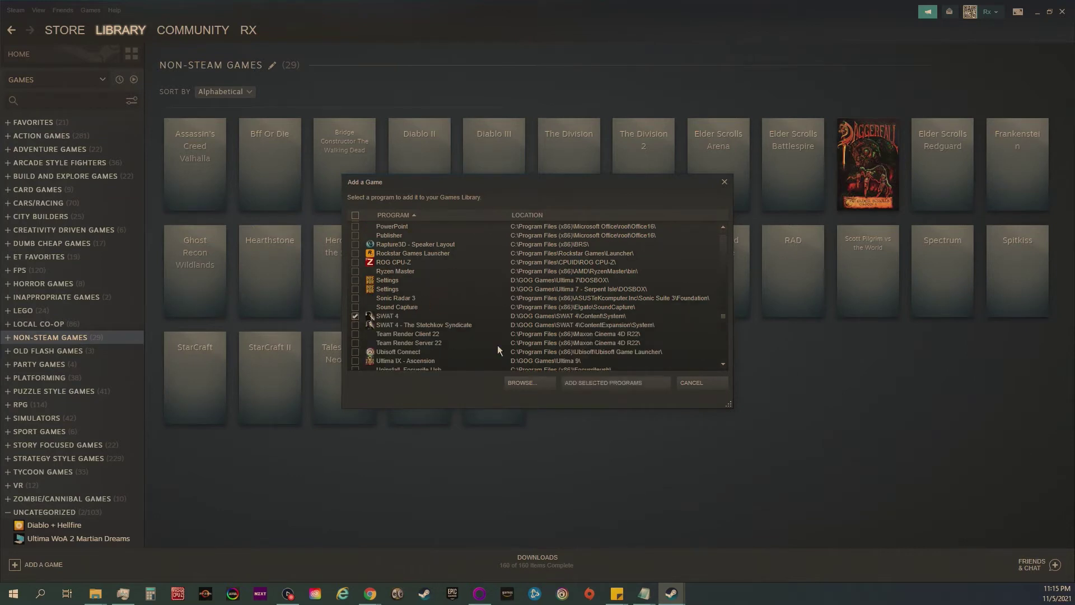
pyautogui.click(604, 384)
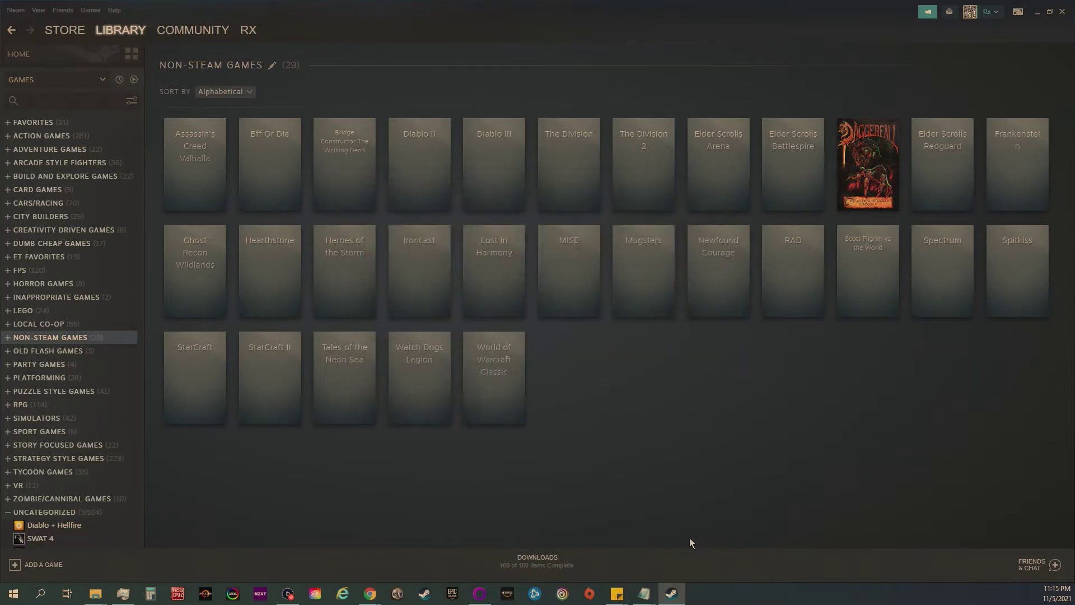
# - Test-launch the newly added SWAT 4 from the uncategorized games and quit it from its main menu
pyautogui.click(41, 538)
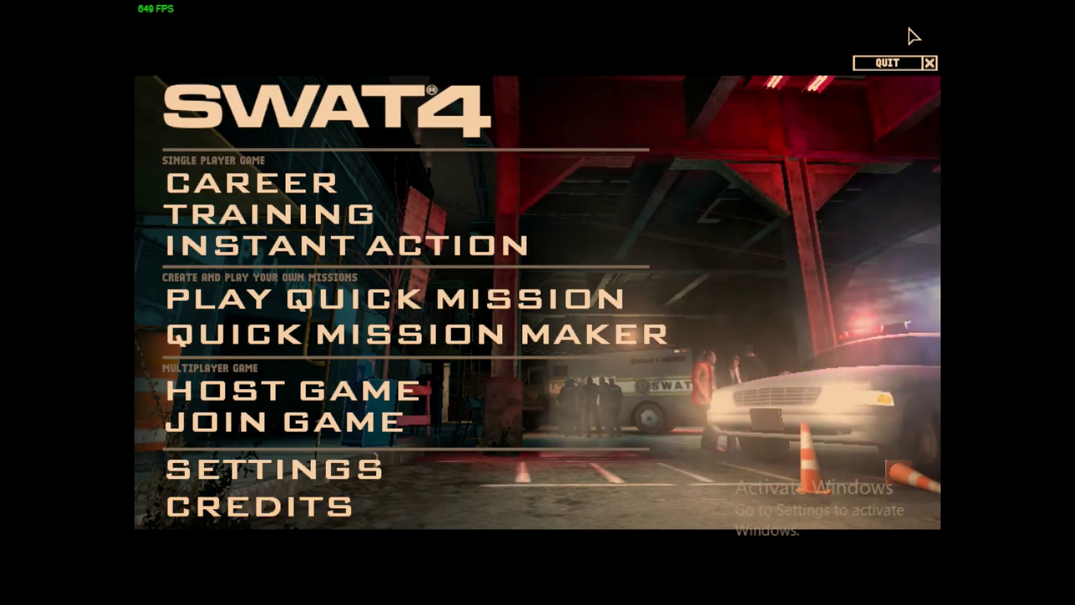
pyautogui.click(890, 63)
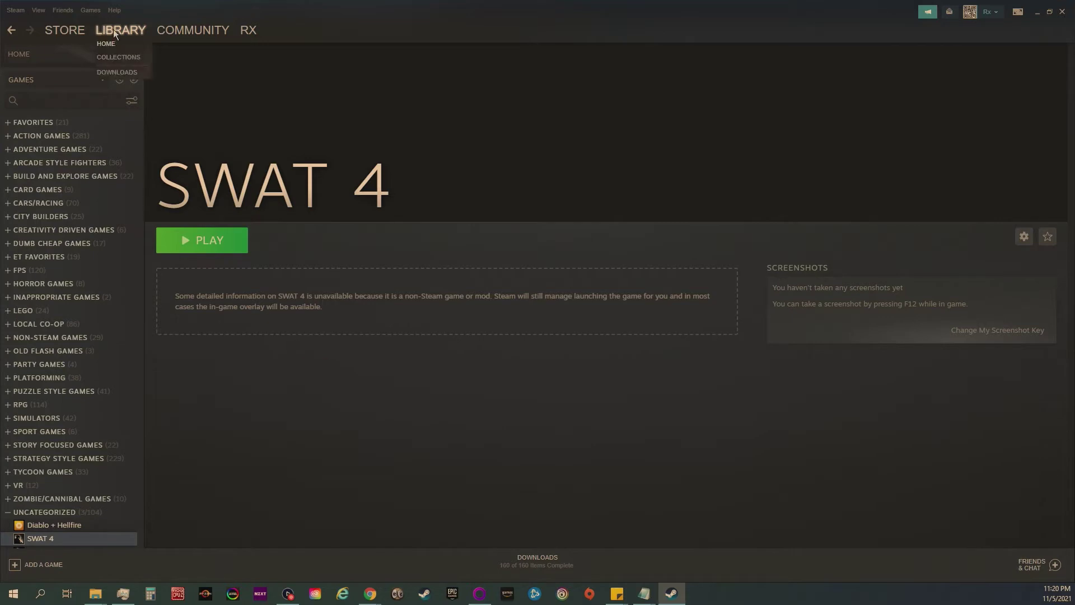
# - Start adding another non-Steam game and browse for its program file, going up to This PC
pyautogui.click(90, 10)
pyautogui.click(135, 76)
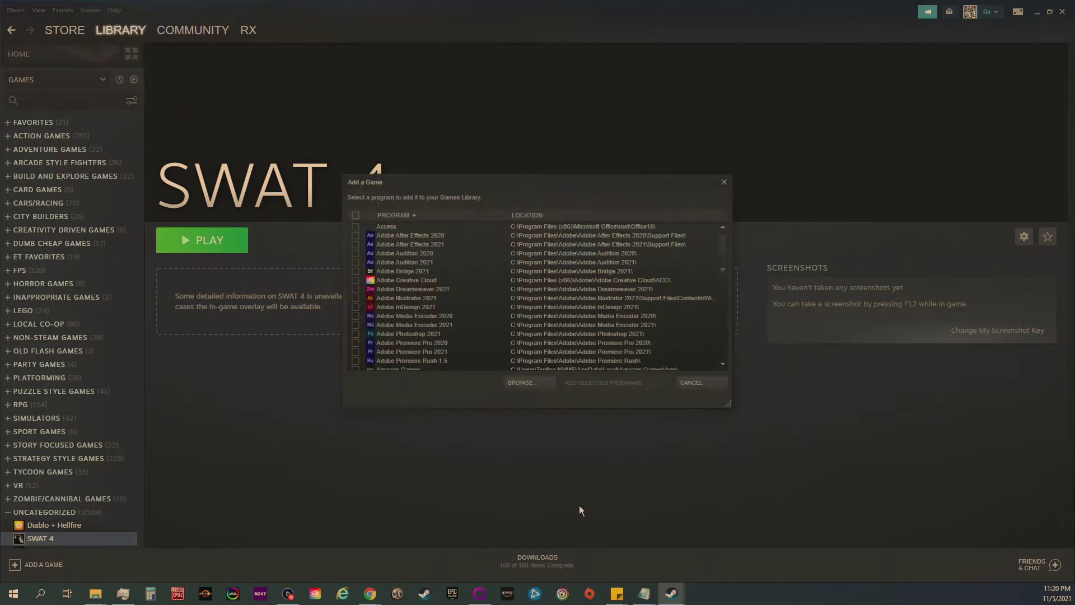
pyautogui.scroll(-5, 561, 317)
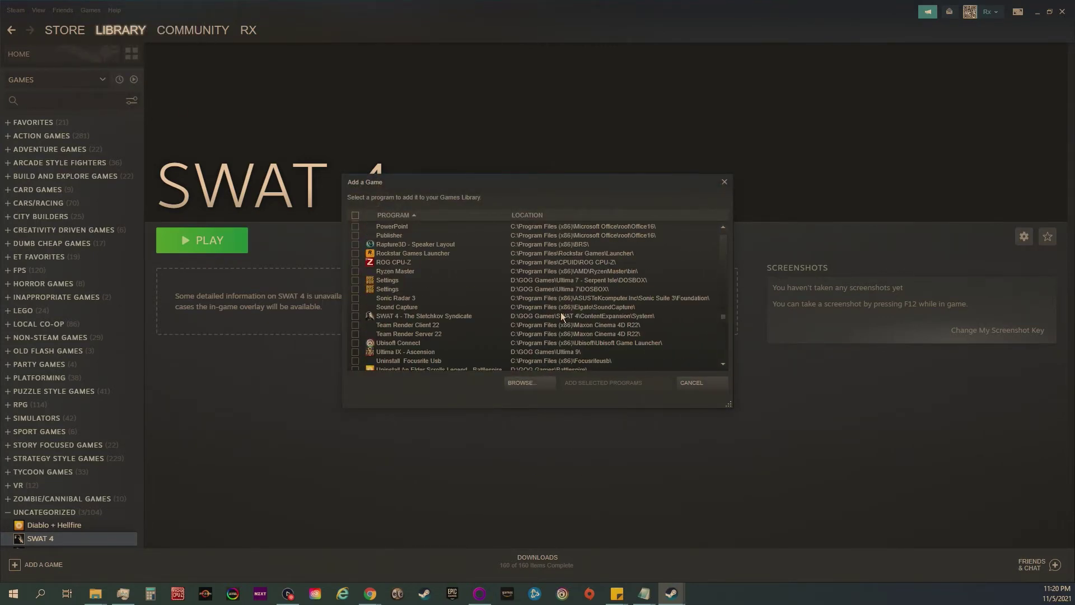
pyautogui.click(522, 384)
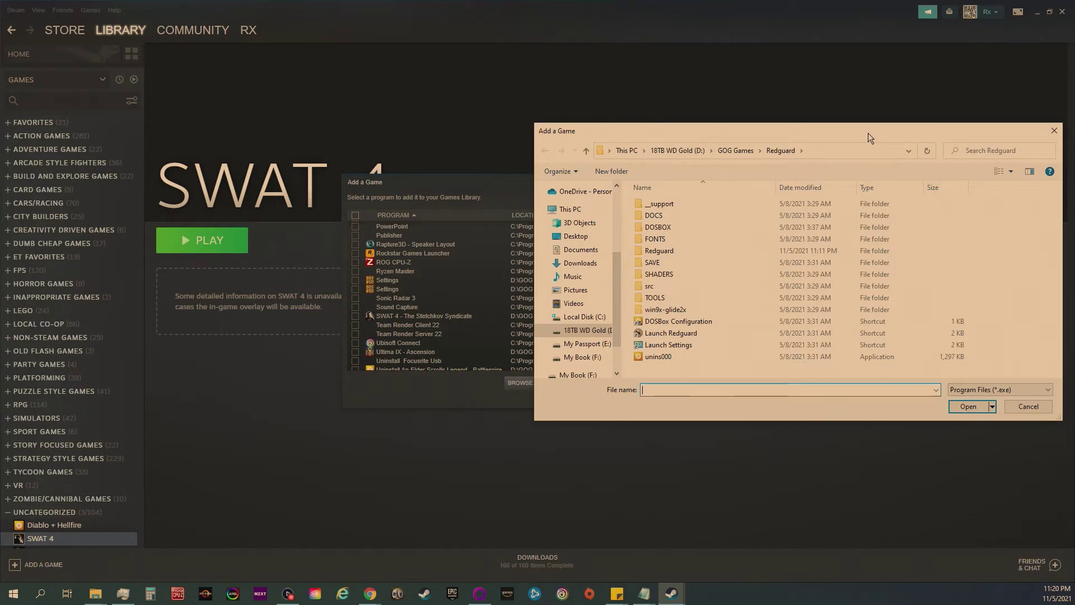
pyautogui.click(627, 150)
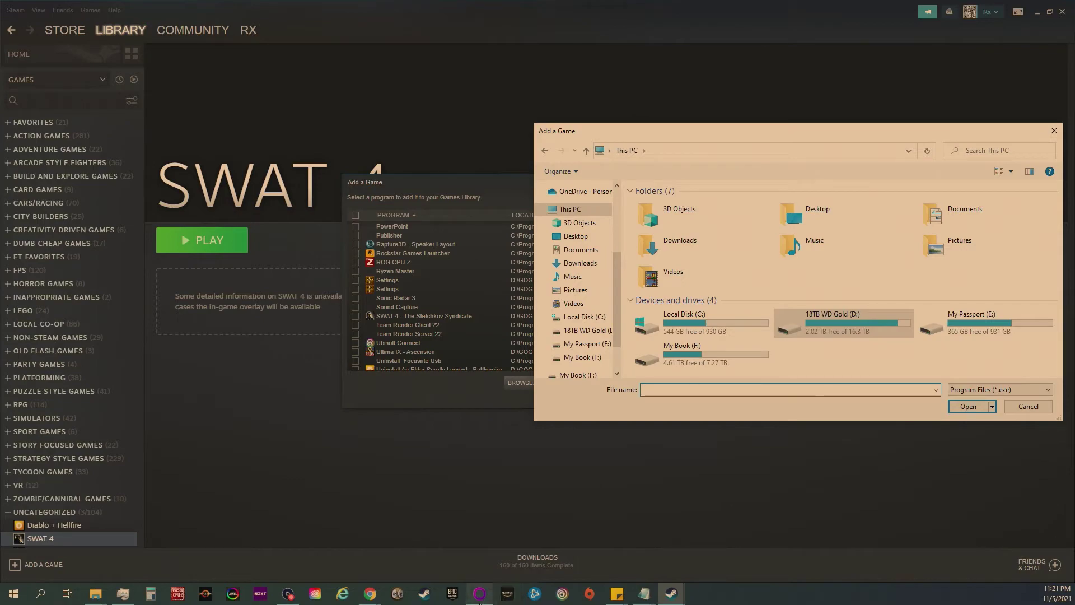
# - Switch to GOG Galaxy and show Redguard's installation folder, looking through its files
pyautogui.click(480, 593)
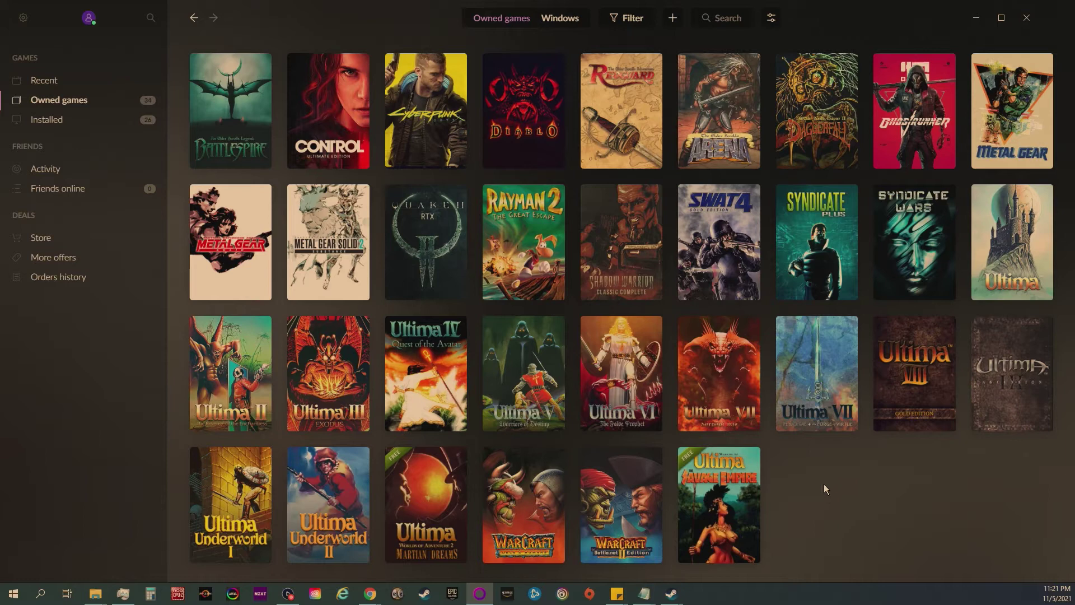
pyautogui.rightClick(617, 132)
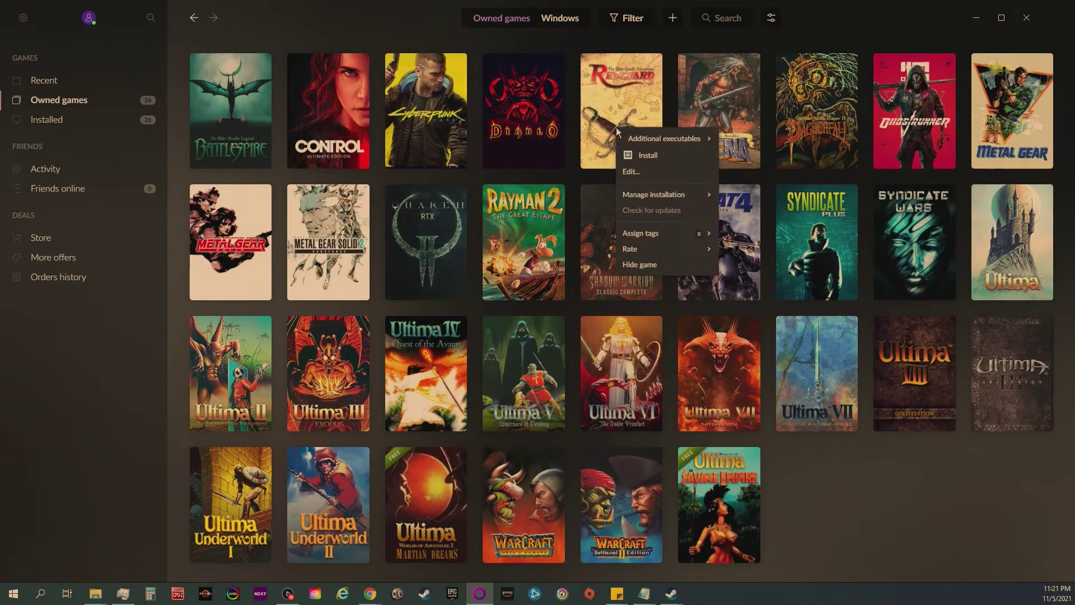
pyautogui.moveTo(672, 194)
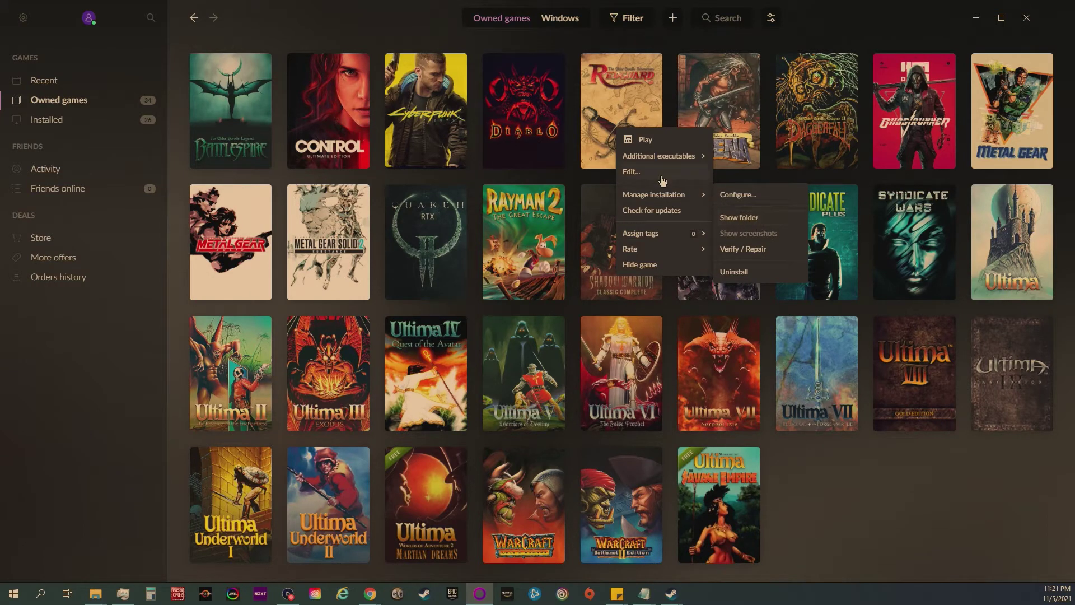
pyautogui.click(740, 219)
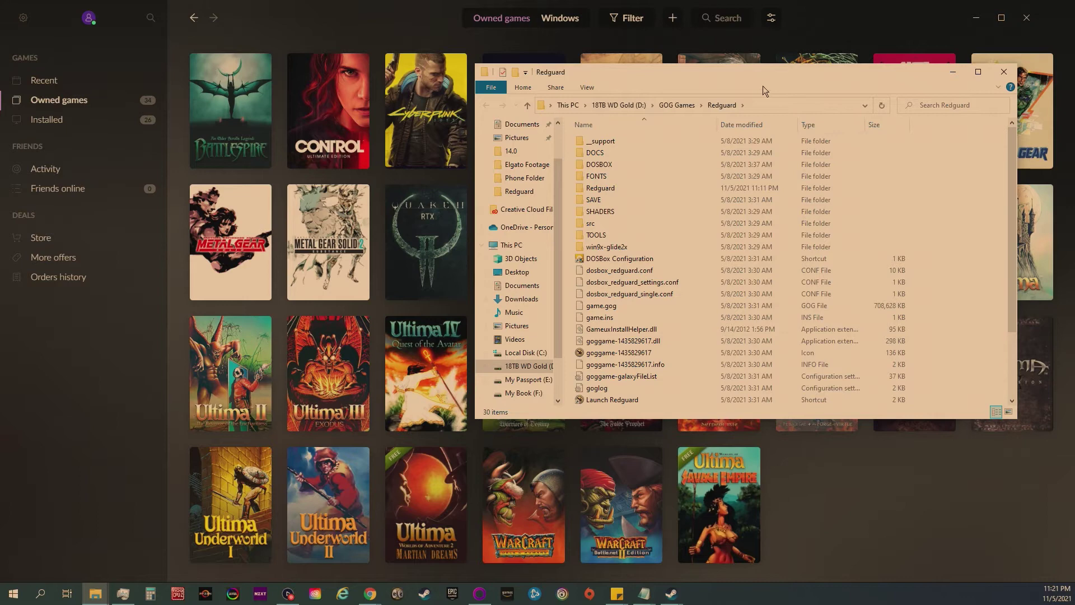
pyautogui.moveTo(793, 82); pyautogui.dragTo(370, 121)
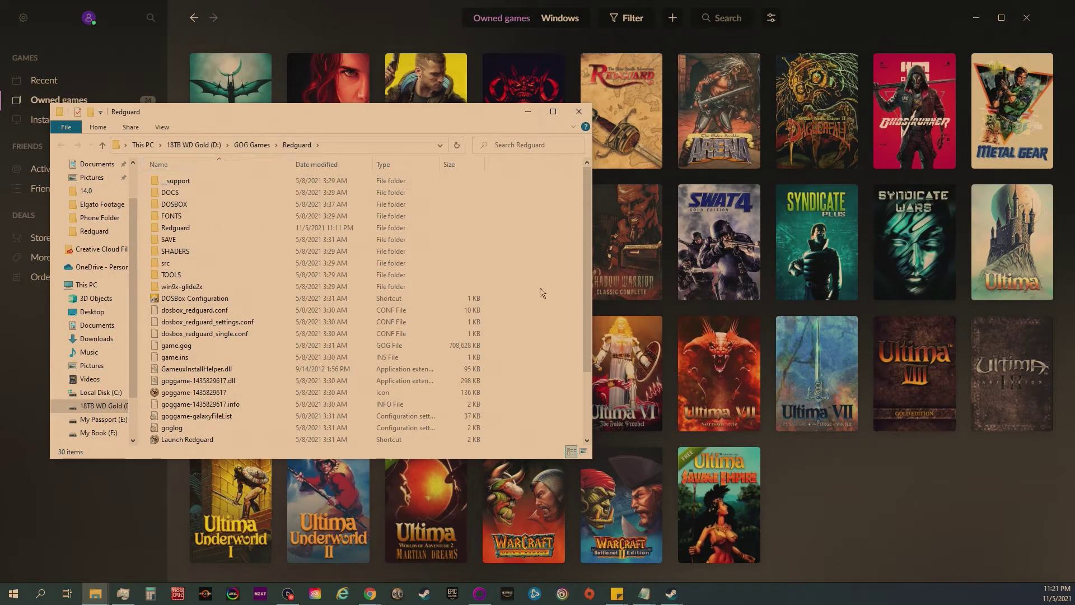
pyautogui.scroll(-2, 416, 372)
pyautogui.scroll(-1, 416, 373)
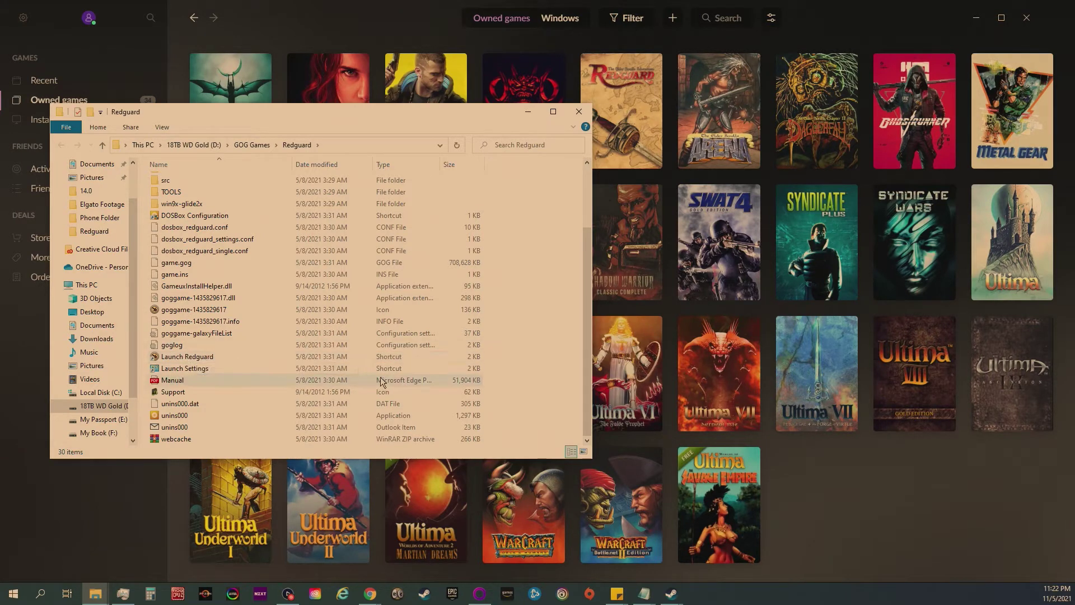
# - Bring Steam's Add a Game file picker back beside File Explorer and copy the Redguard folder's path
pyautogui.click(671, 594)
pyautogui.click(760, 554)
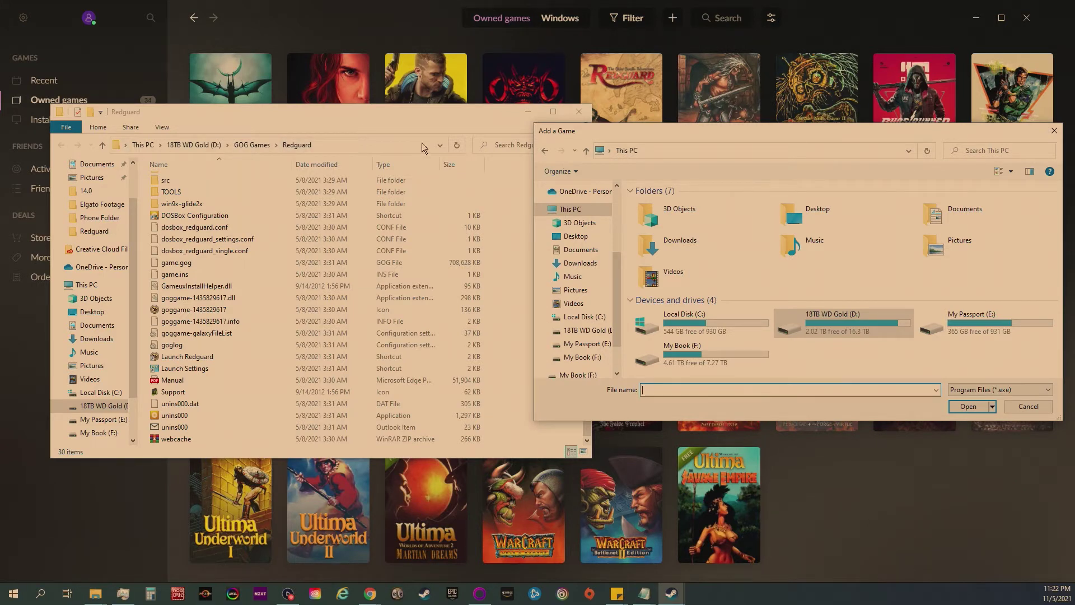
pyautogui.click(381, 143)
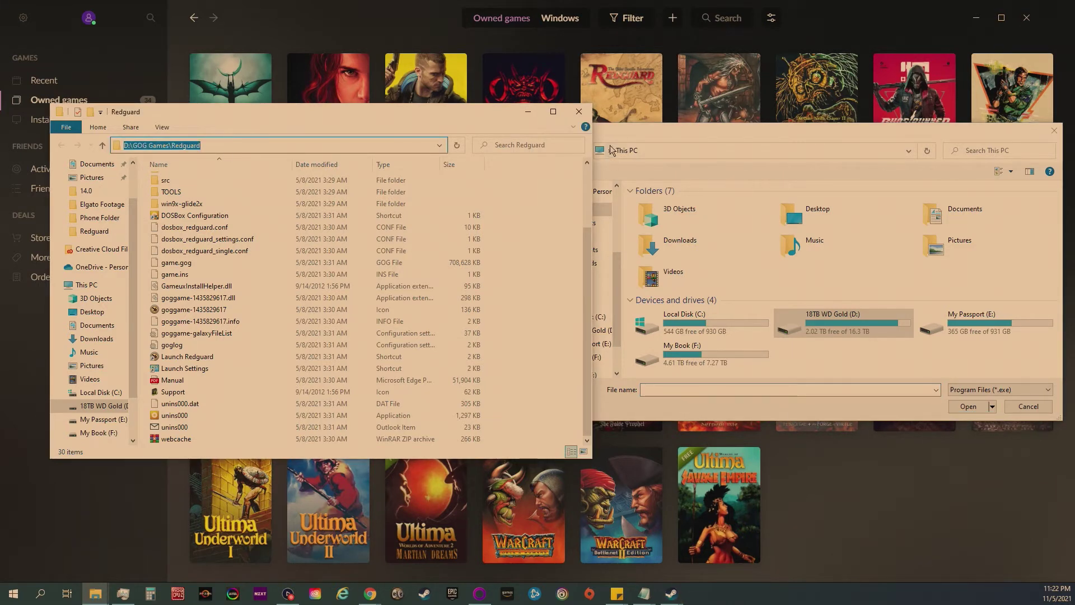
pyautogui.rightClick(277, 141)
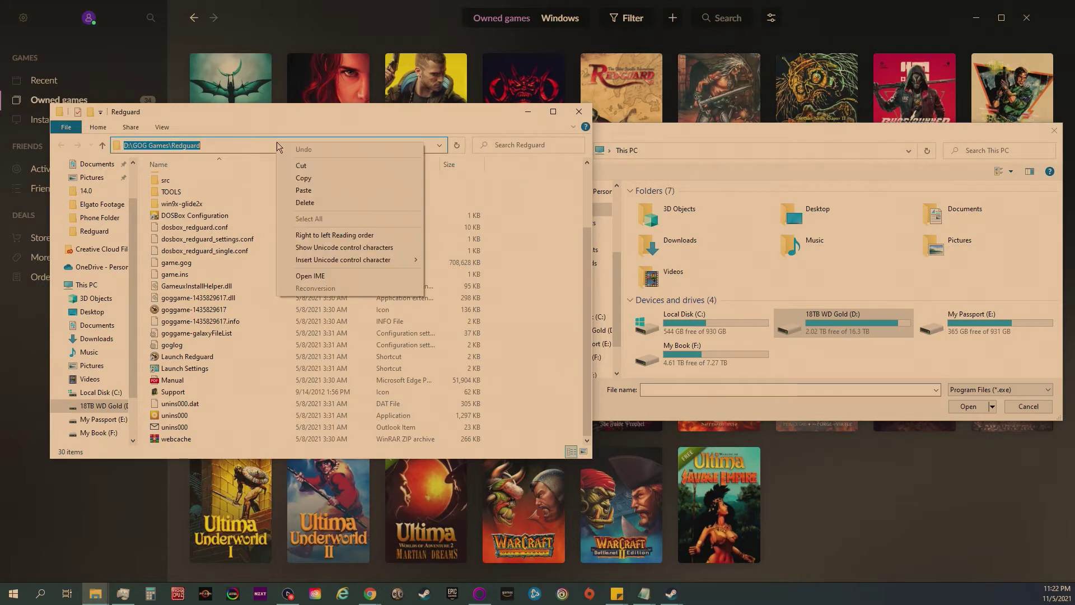
pyautogui.click(302, 180)
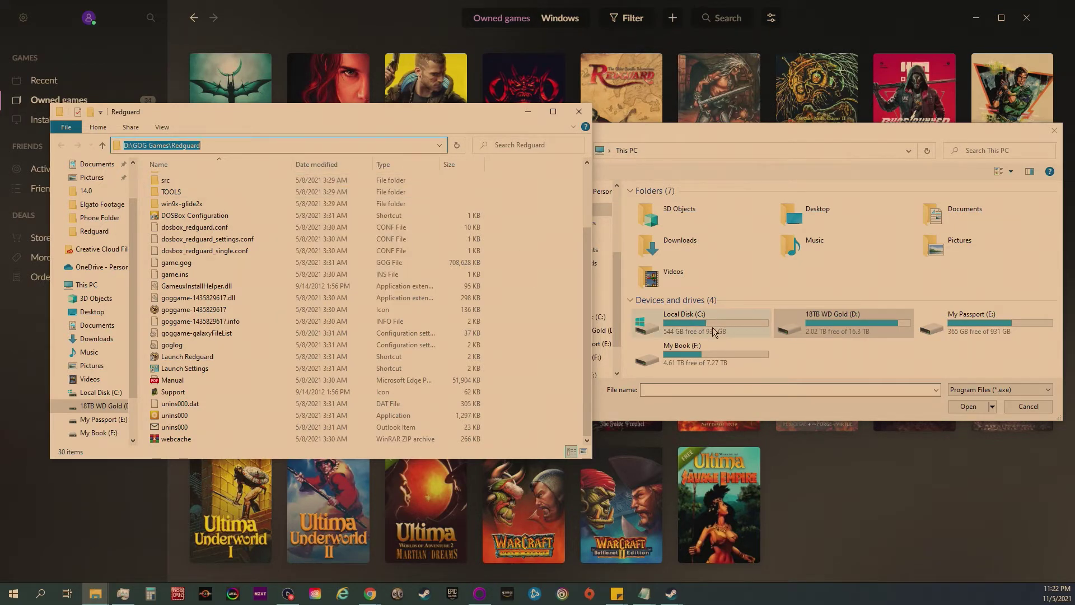
# - Go to D:\GOG Games\Redguard in the Add a Game file picker using the copied path
pyautogui.click(676, 132)
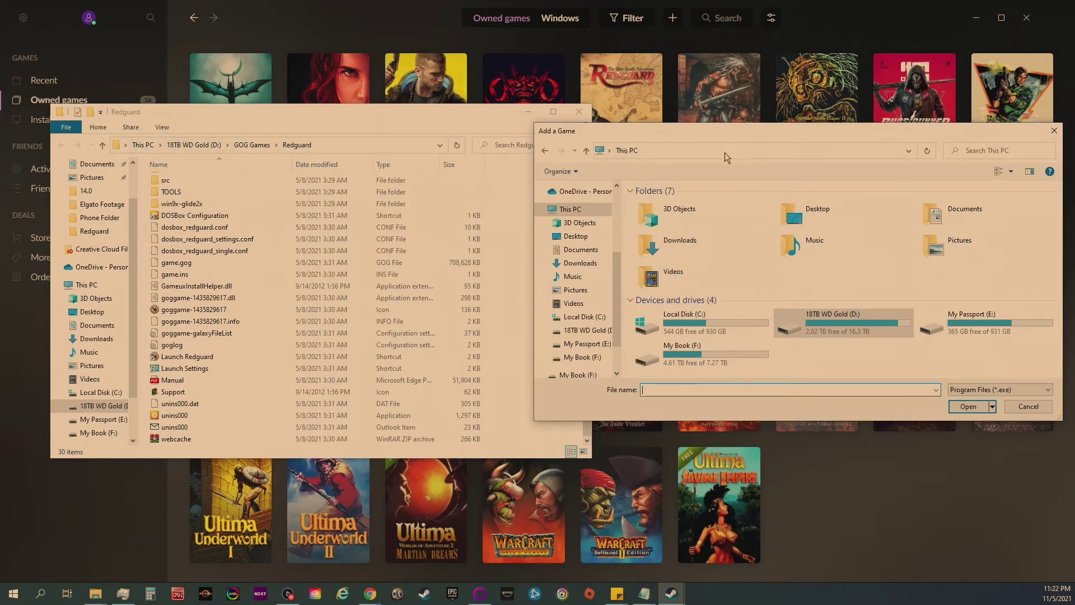
pyautogui.click(842, 153)
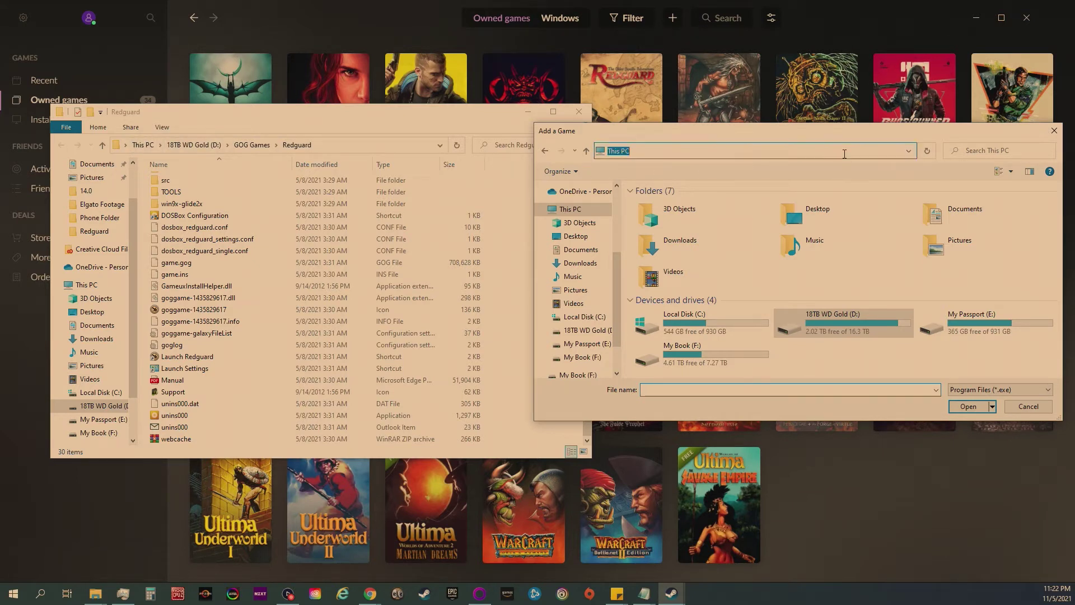
pyautogui.press('BackSpace')
pyautogui.rightClick(852, 151)
pyautogui.click(885, 201)
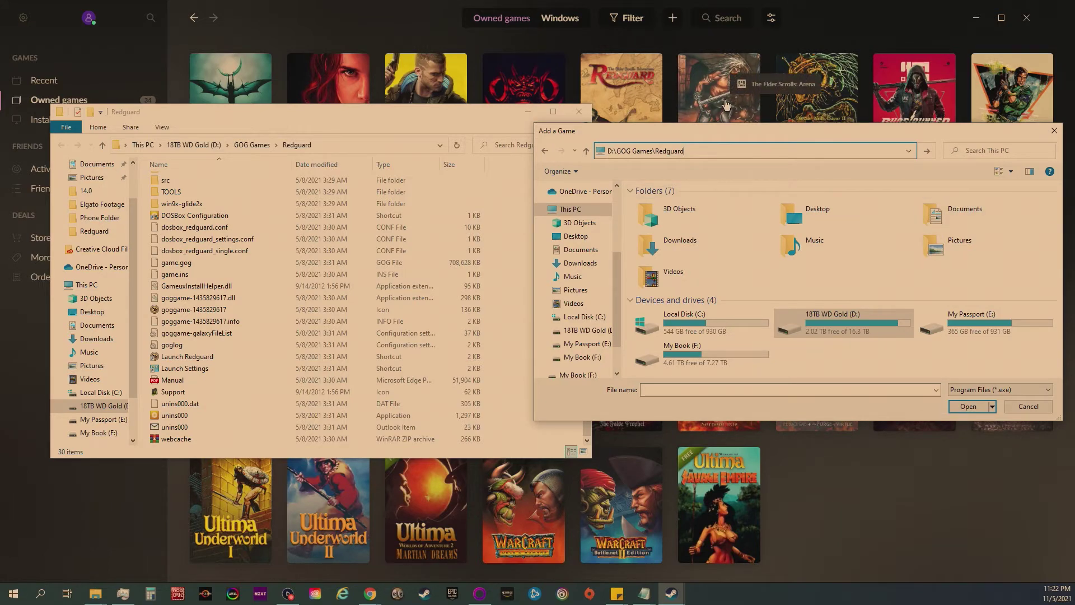
pyautogui.press('Return')
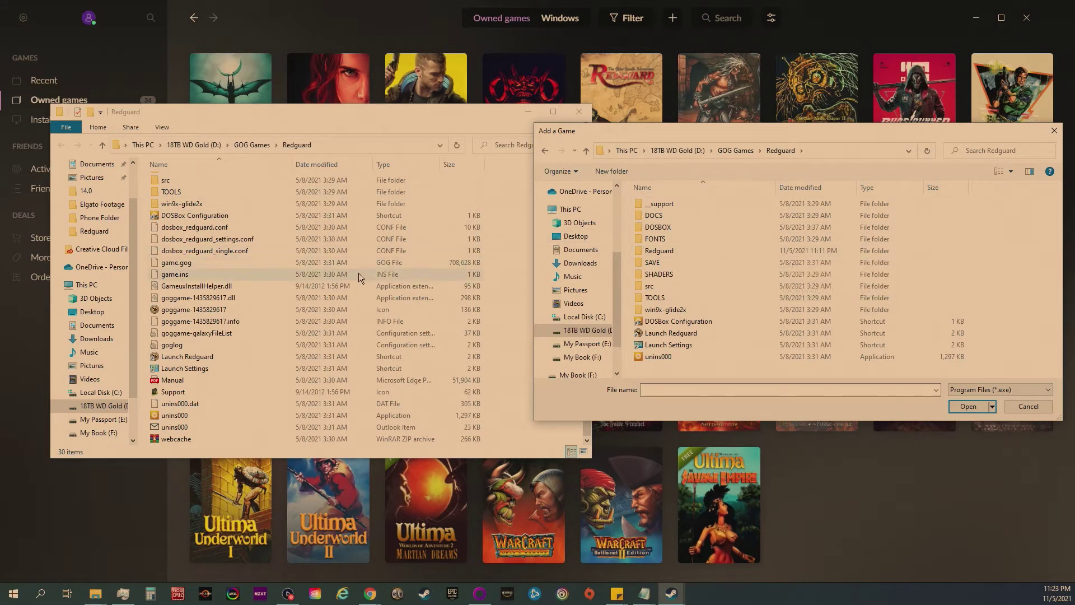
# - Choose the Launch Redguard shortcut as the program to add and close the Redguard File Explorer window
pyautogui.scroll(3, 369, 325)
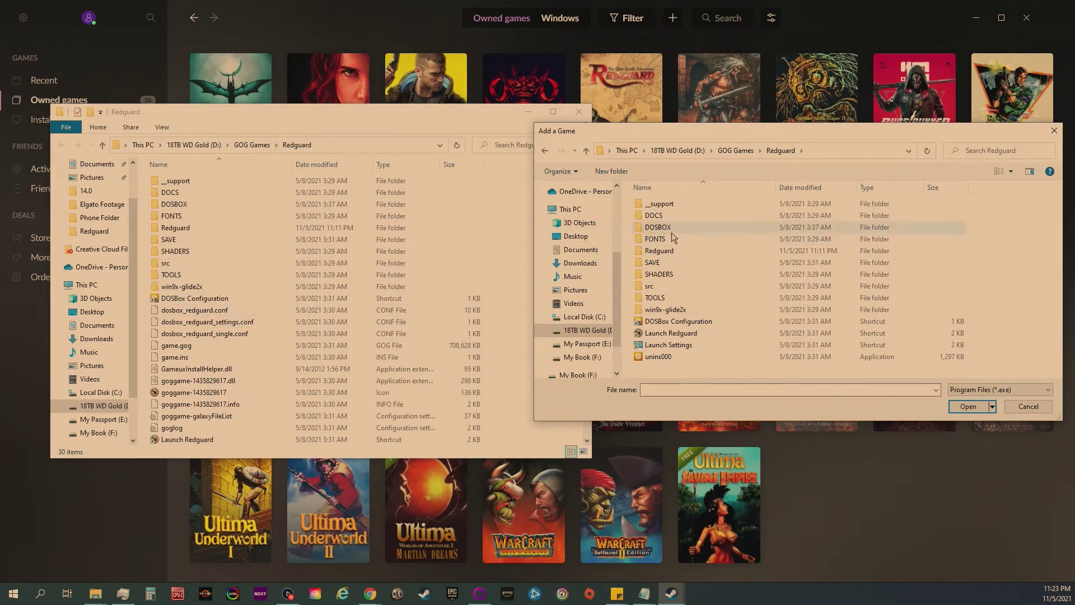
pyautogui.scroll(-3, 347, 312)
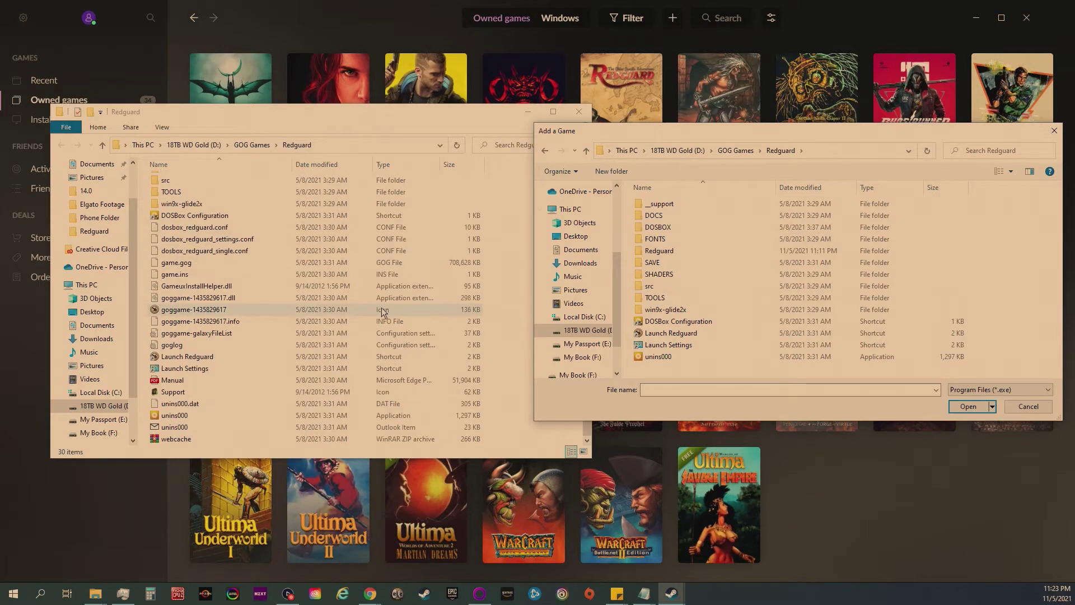
pyautogui.scroll(3, 390, 312)
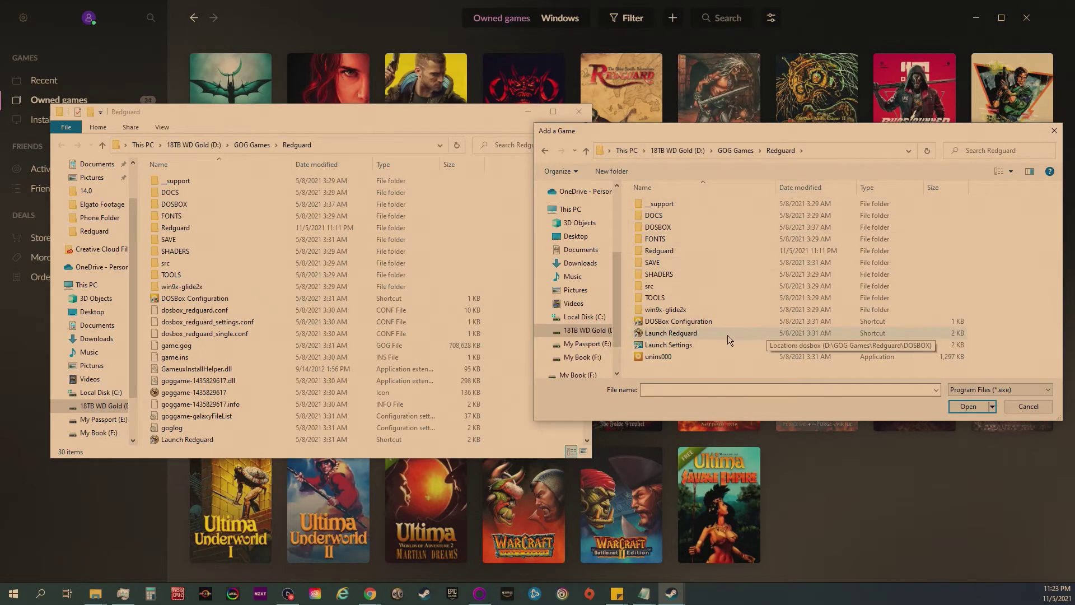
pyautogui.click(695, 335)
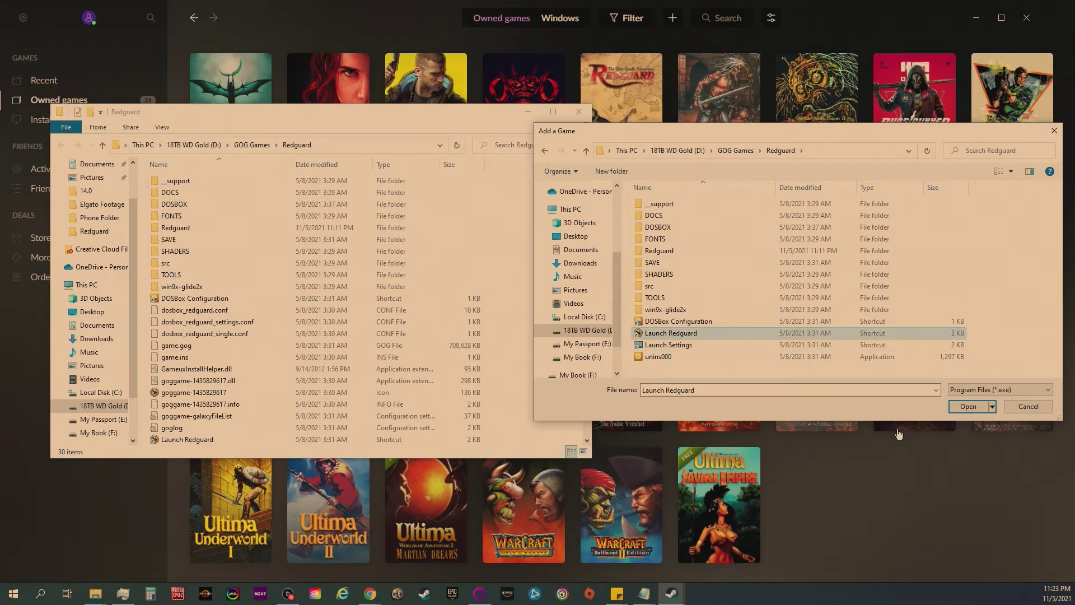
pyautogui.click(968, 407)
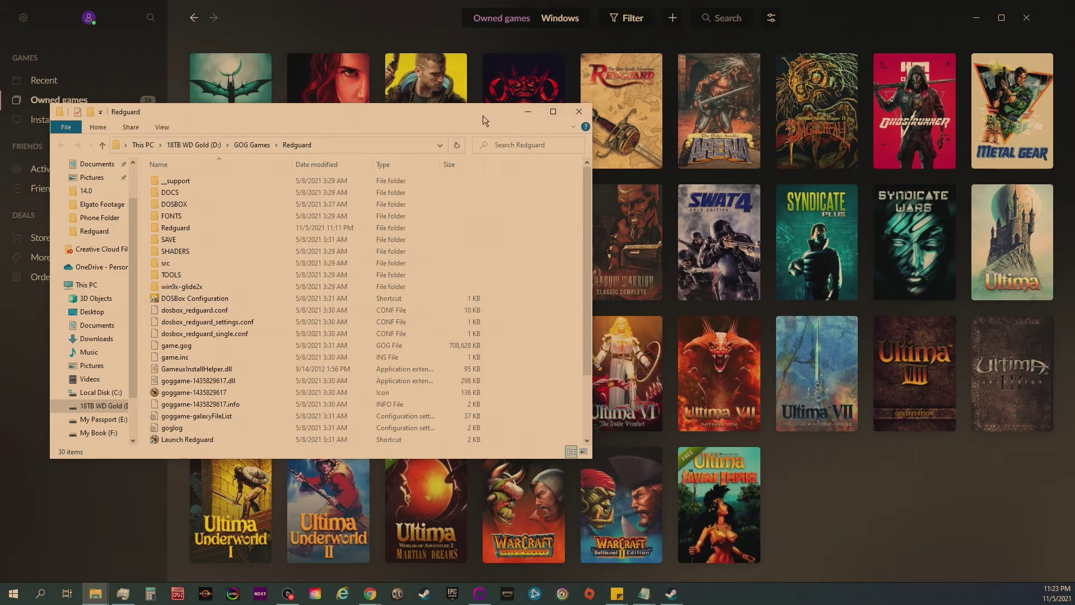
pyautogui.moveTo(483, 112); pyautogui.dragTo(393, 154)
pyautogui.click(489, 154)
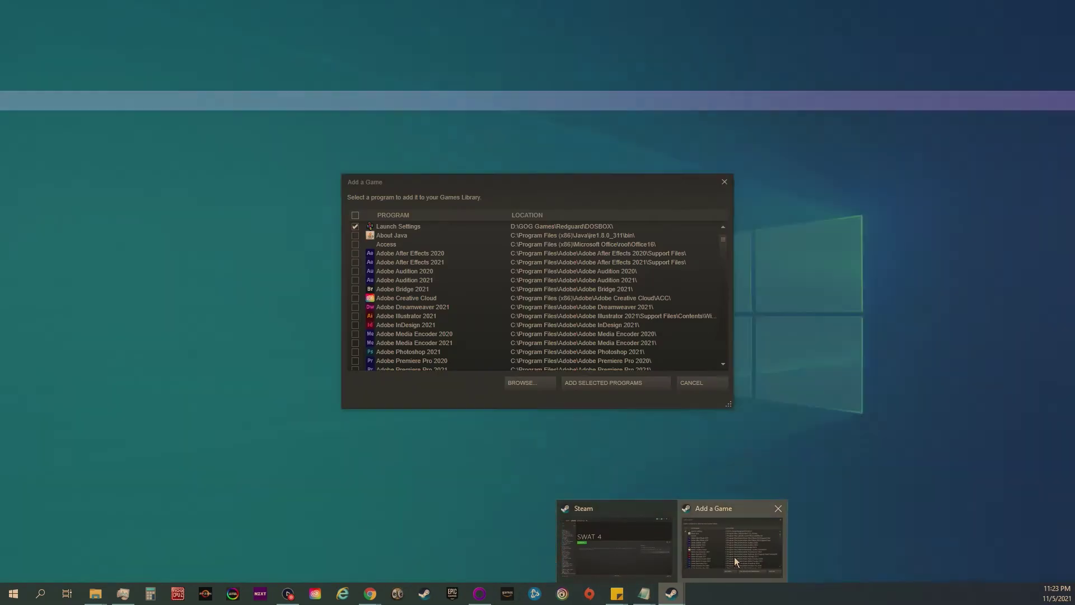
# - Add the selected Launch Settings program to the Steam library and close the GOG Galaxy window
pyautogui.click(732, 562)
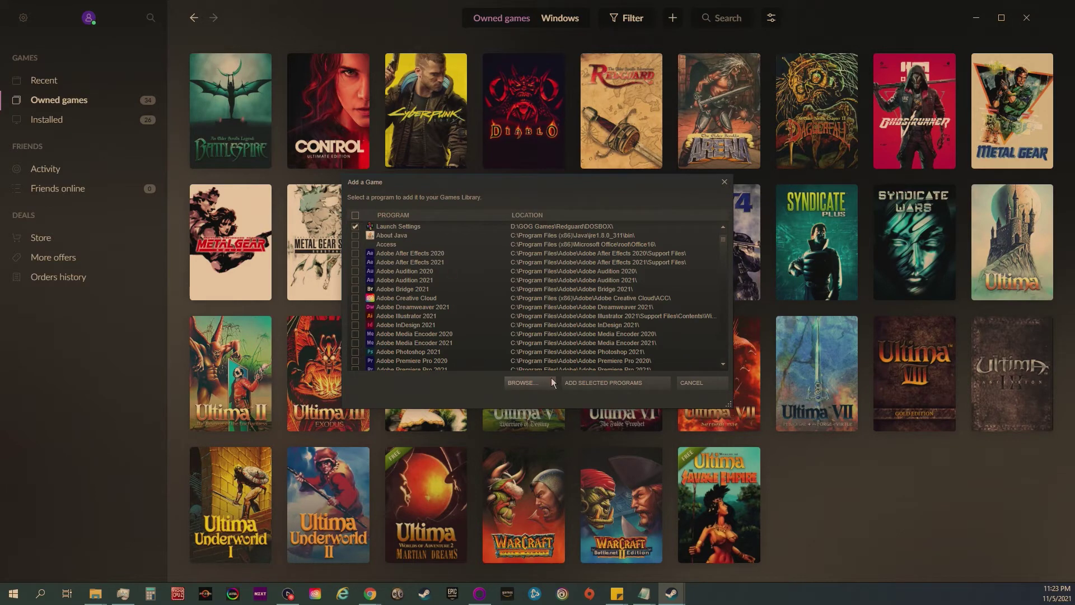
pyautogui.click(589, 384)
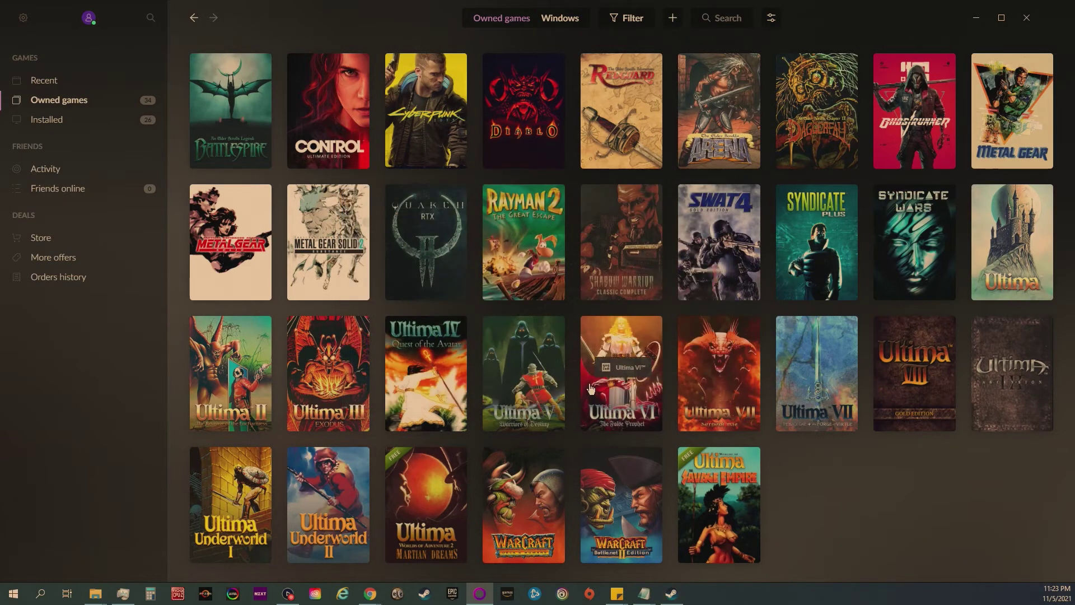
pyautogui.click(1026, 21)
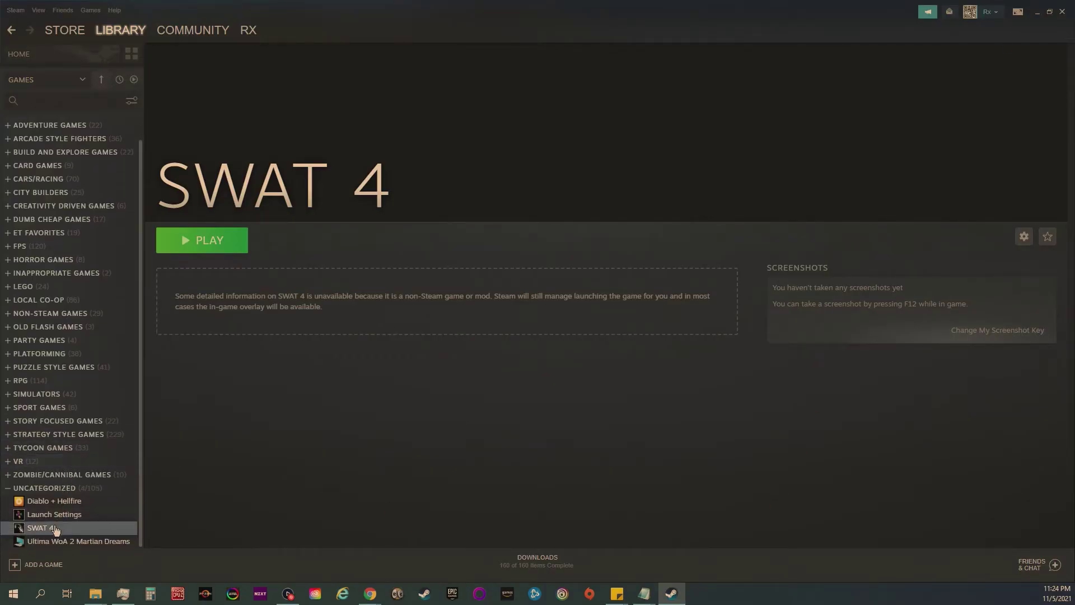
# - Rename the Launch Settings entry in the Steam library to Redguard through its shortcut properties
pyautogui.press('Up')
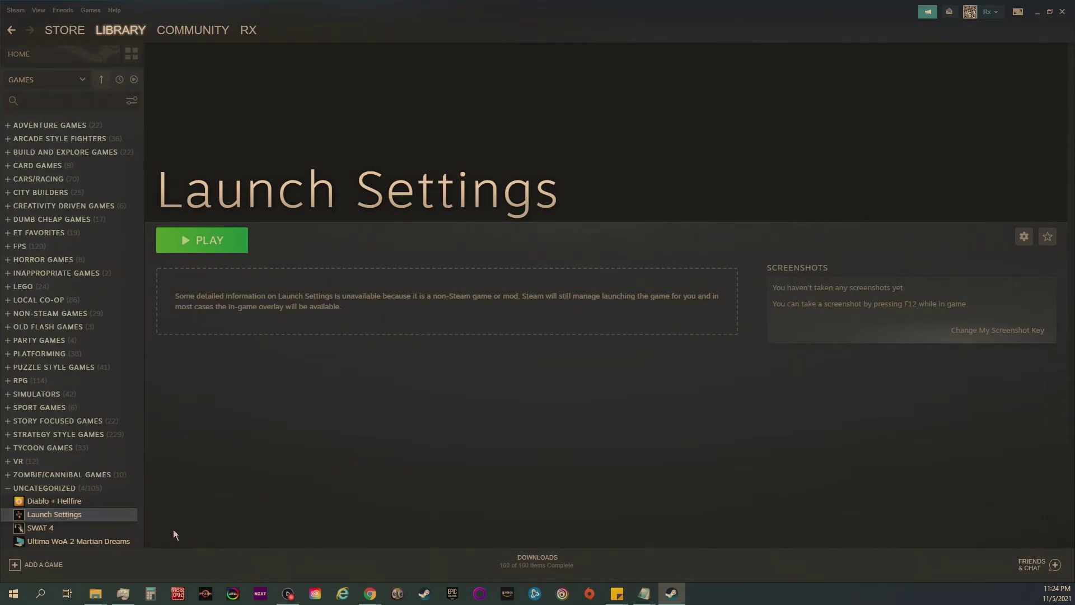
pyautogui.rightClick(65, 514)
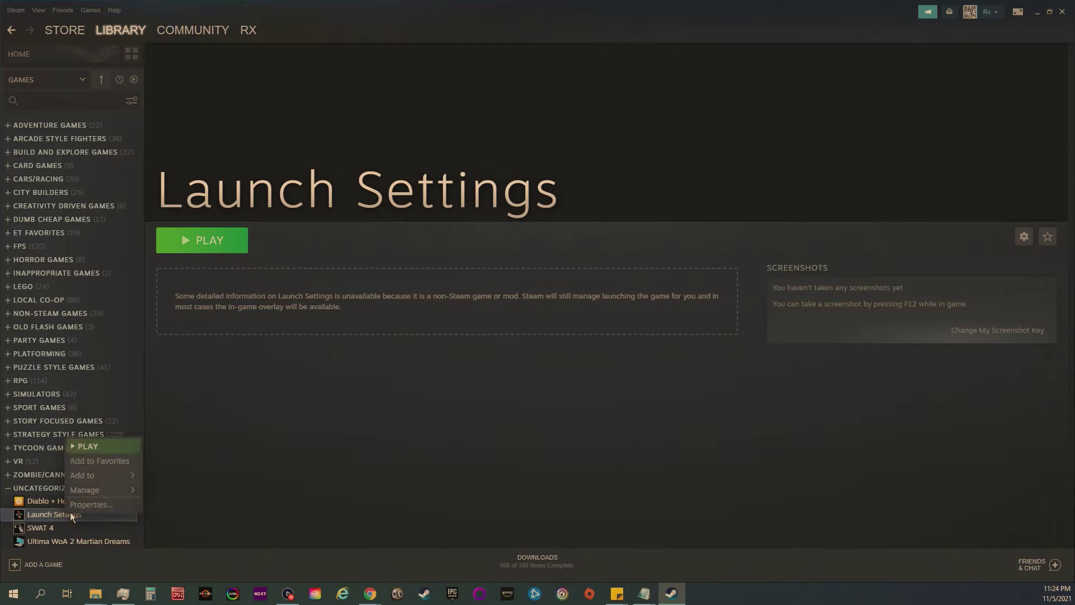
pyautogui.click(84, 504)
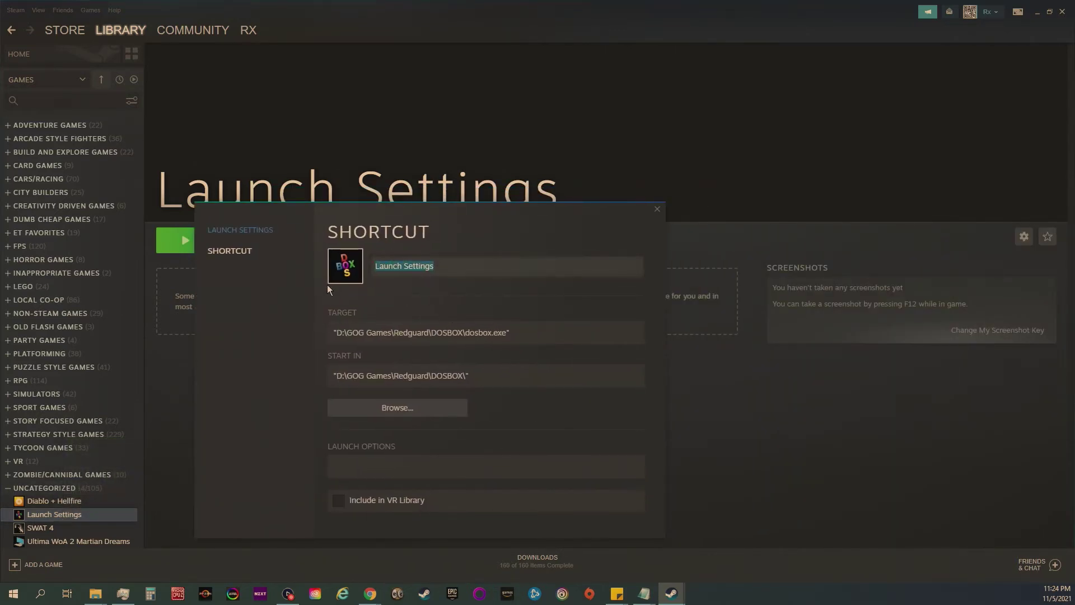
pyautogui.write('Redguard')
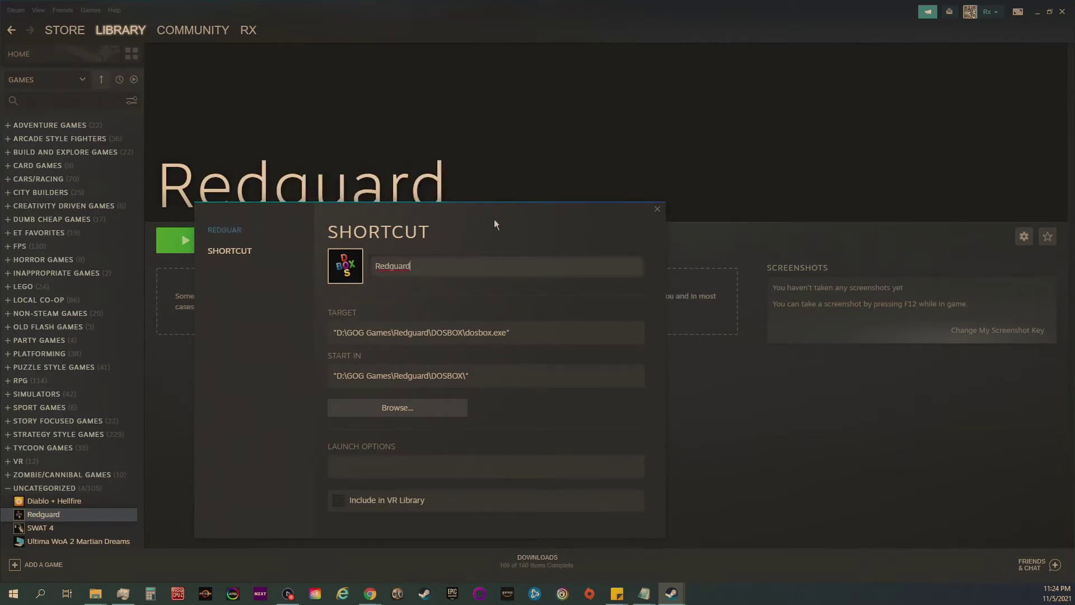
pyautogui.click(657, 211)
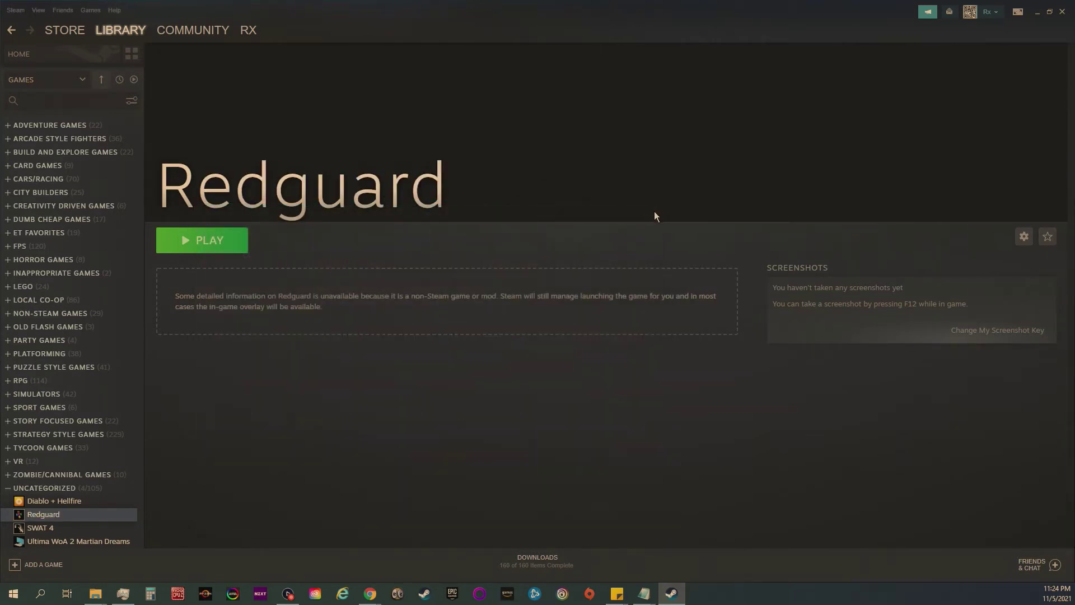
# - Test-launch Redguard from the Steam library, separate the two DOSBox windows to view them, and close DOSBox
pyautogui.click(210, 240)
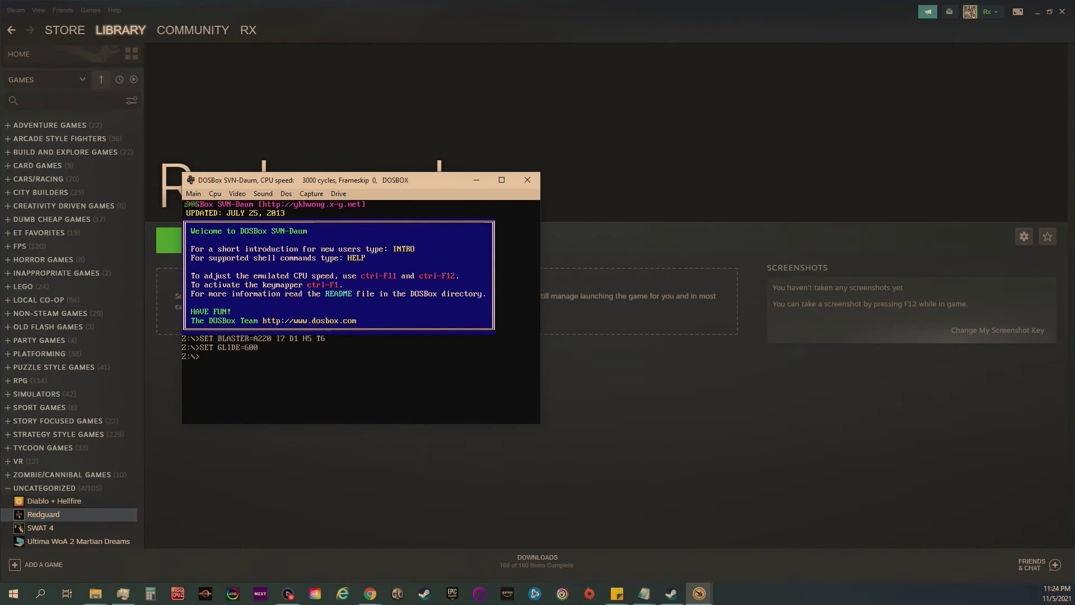
pyautogui.moveTo(723, 183); pyautogui.dragTo(805, 131)
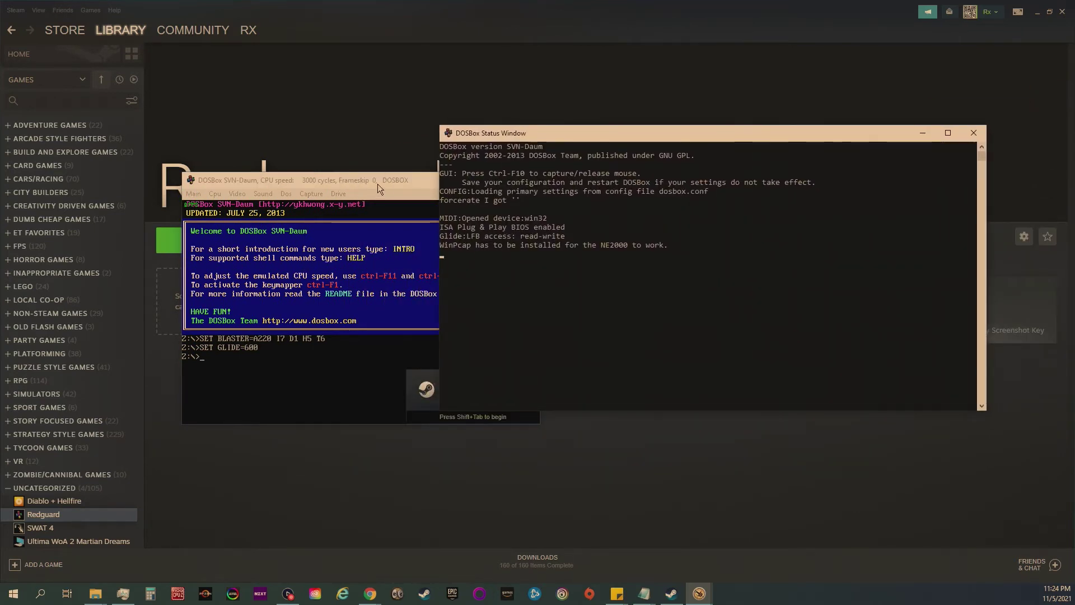
pyautogui.click(398, 174)
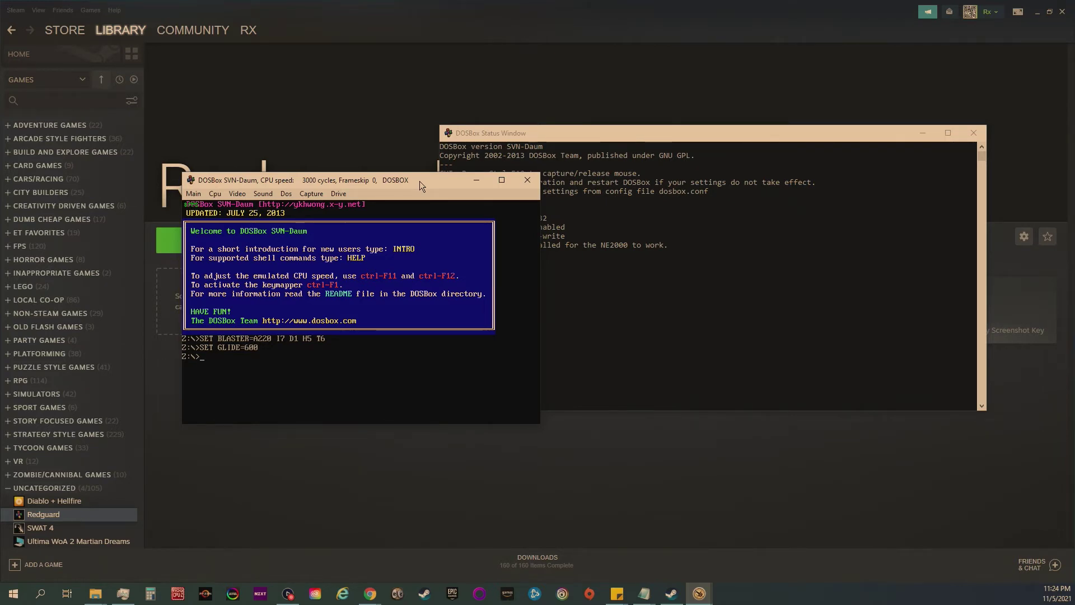
pyautogui.click(527, 180)
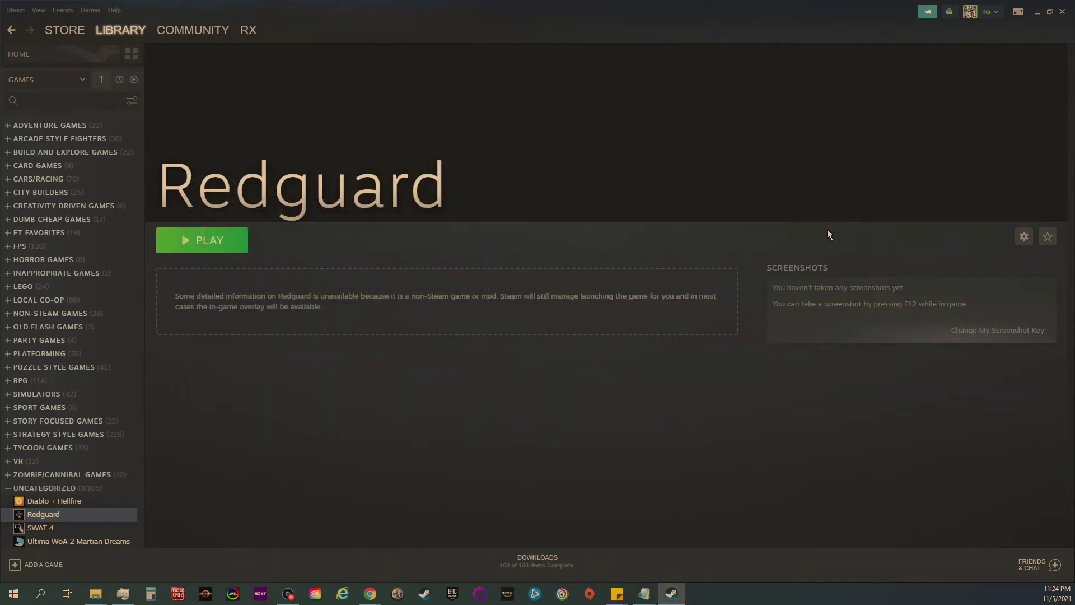
# - Open Redguard's shortcut properties and arrange them beside a File Explorer window showing This PC
pyautogui.rightClick(57, 514)
pyautogui.click(77, 502)
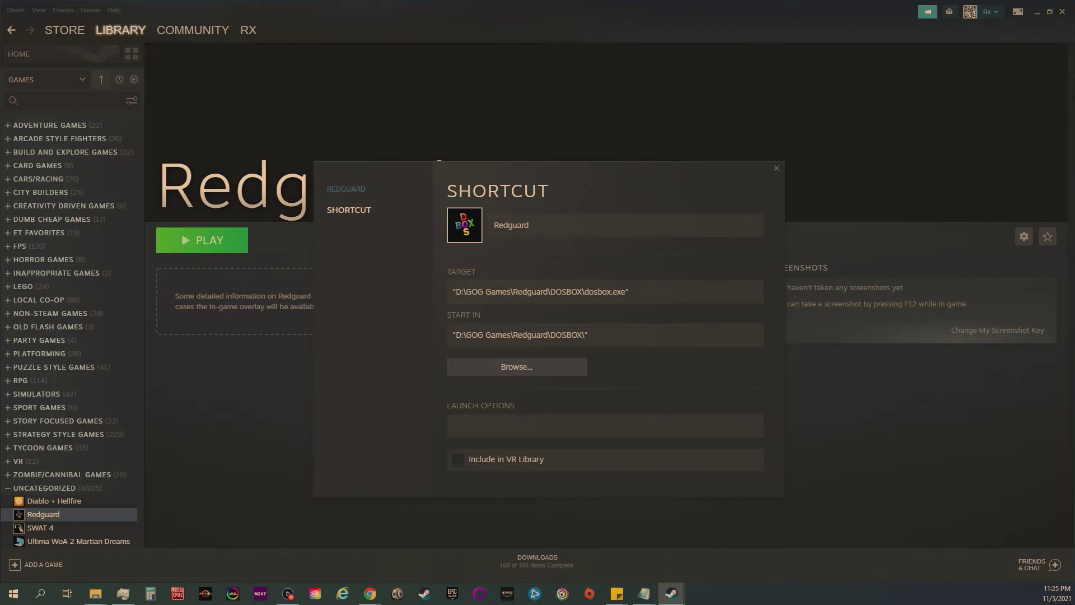
pyautogui.press('super+e')
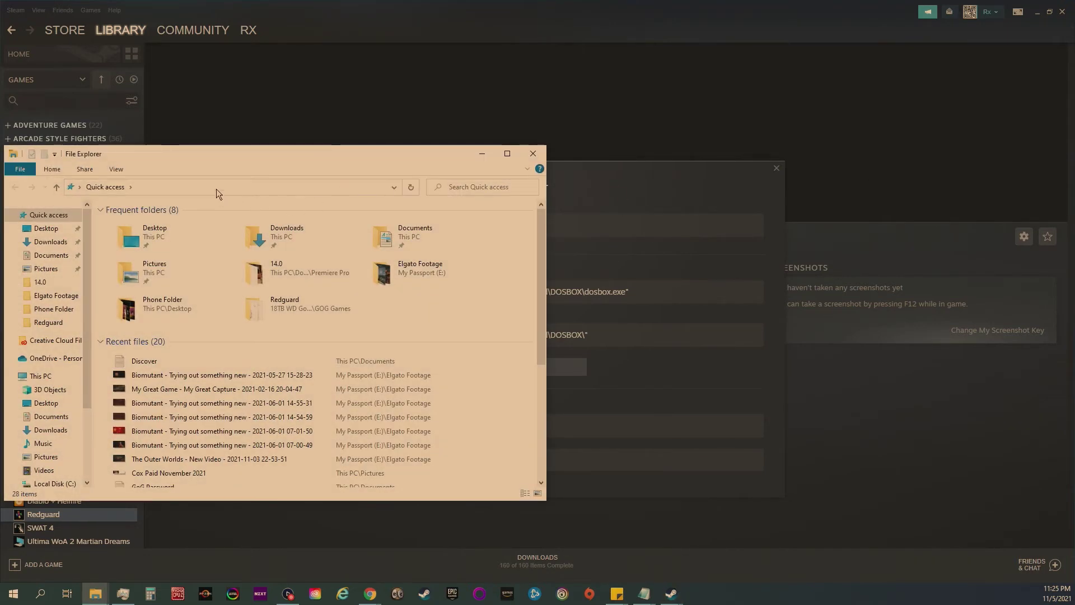
pyautogui.click(40, 376)
pyautogui.moveTo(267, 151); pyautogui.dragTo(710, 68)
pyautogui.click(431, 177)
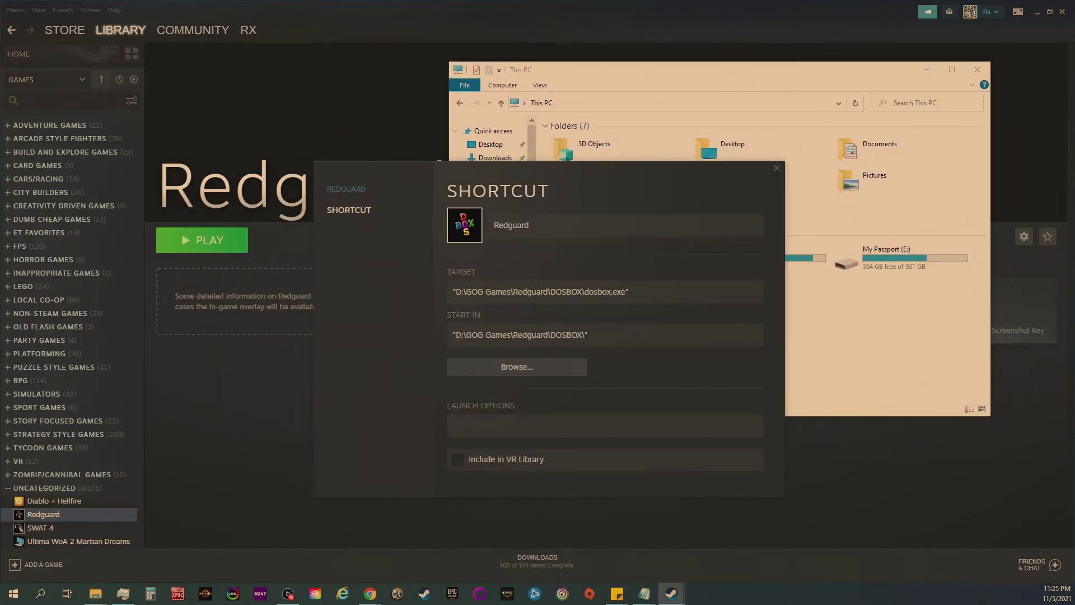
pyautogui.moveTo(431, 177); pyautogui.dragTo(139, 90)
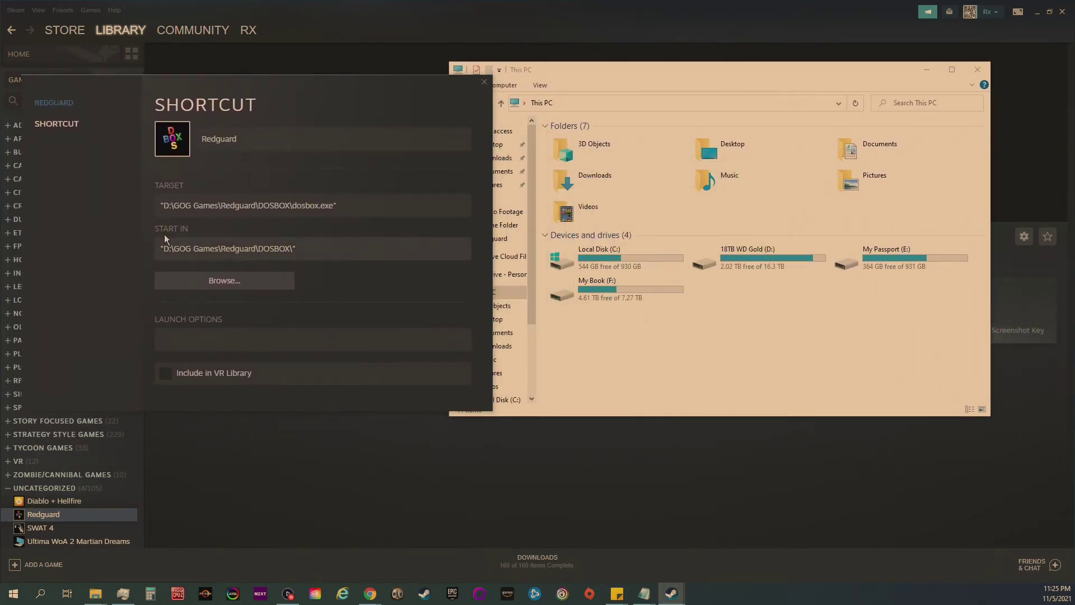
# - Follow the shortcut's target path to dosbox in D:\GOG Games\Redguard\DOSBOX, and return to the GOG Games folder
pyautogui.doubleClick(766, 254)
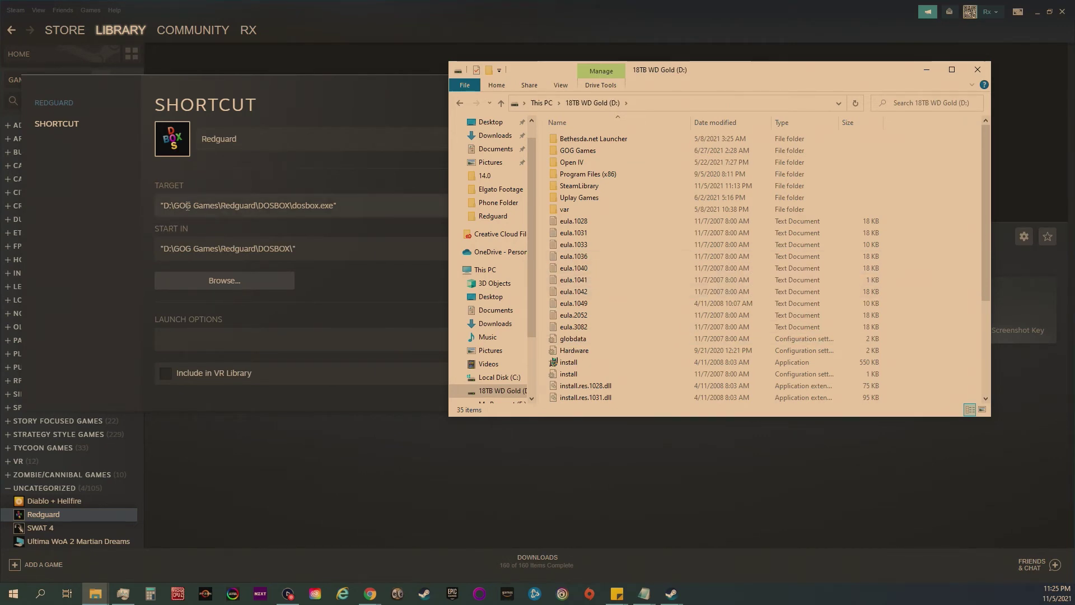
pyautogui.doubleClick(584, 155)
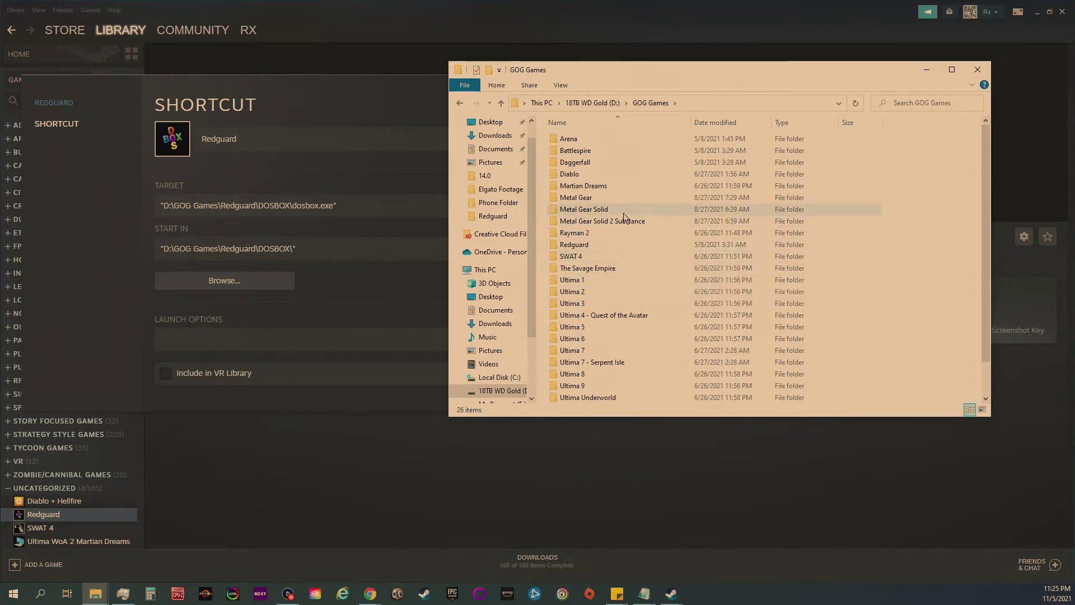
pyautogui.scroll(-1, 621, 235)
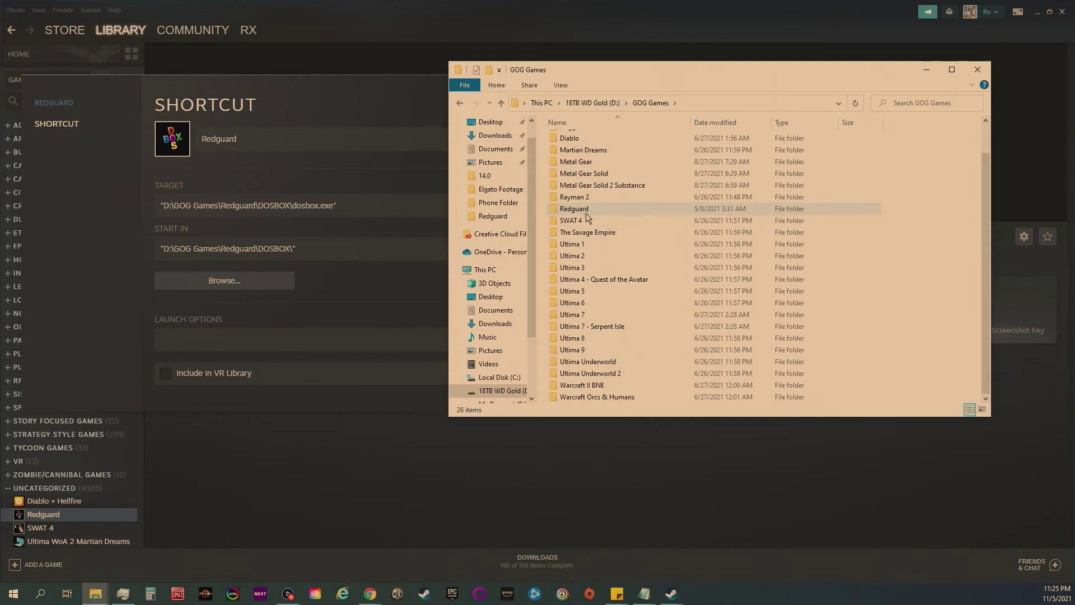
pyautogui.doubleClick(586, 209)
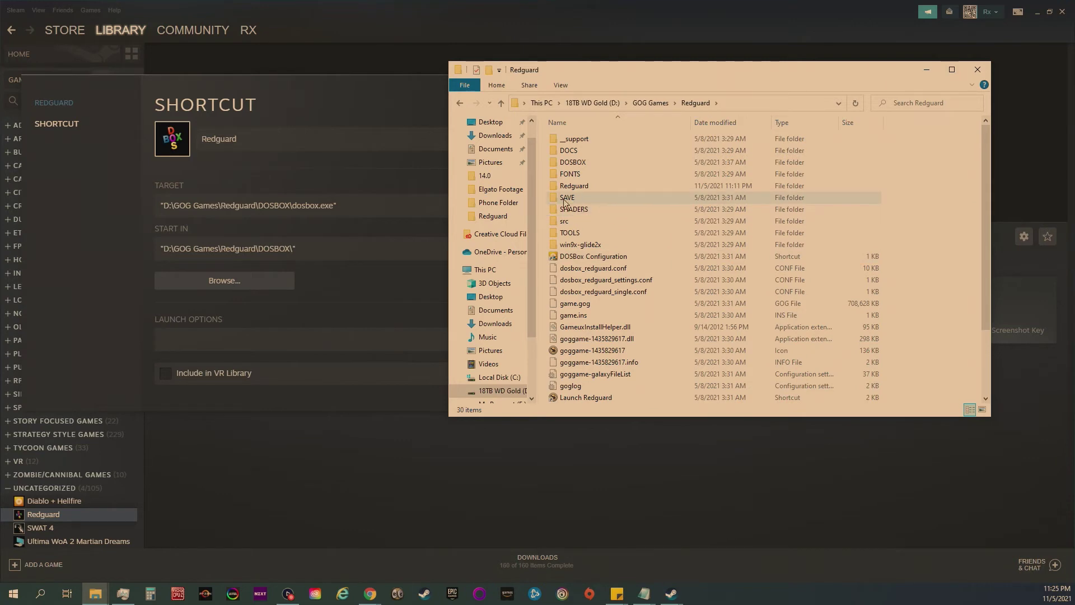
pyautogui.doubleClick(580, 167)
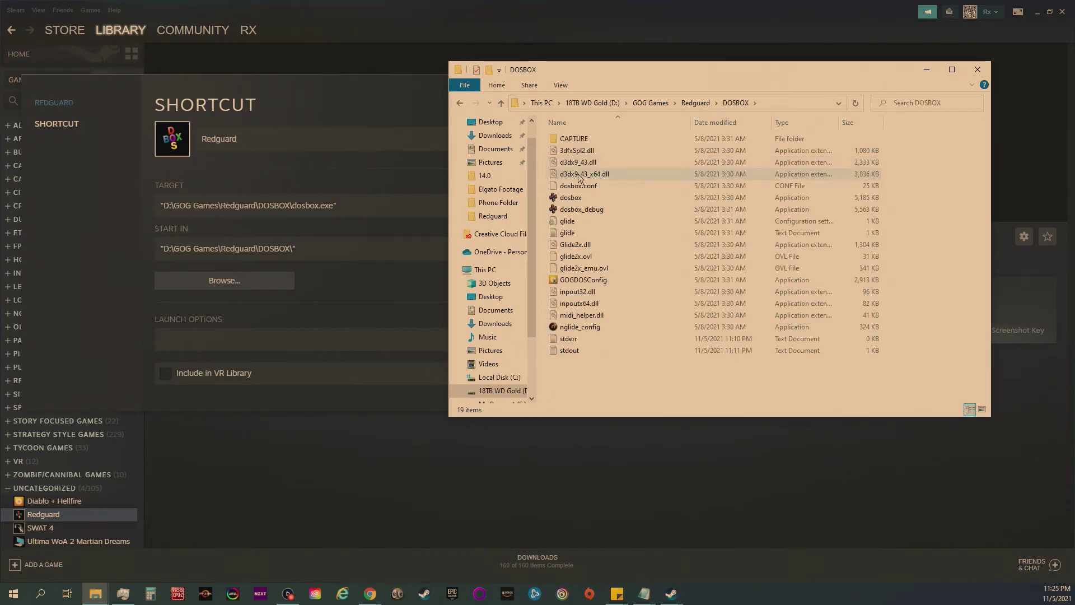
pyautogui.moveTo(592, 197)
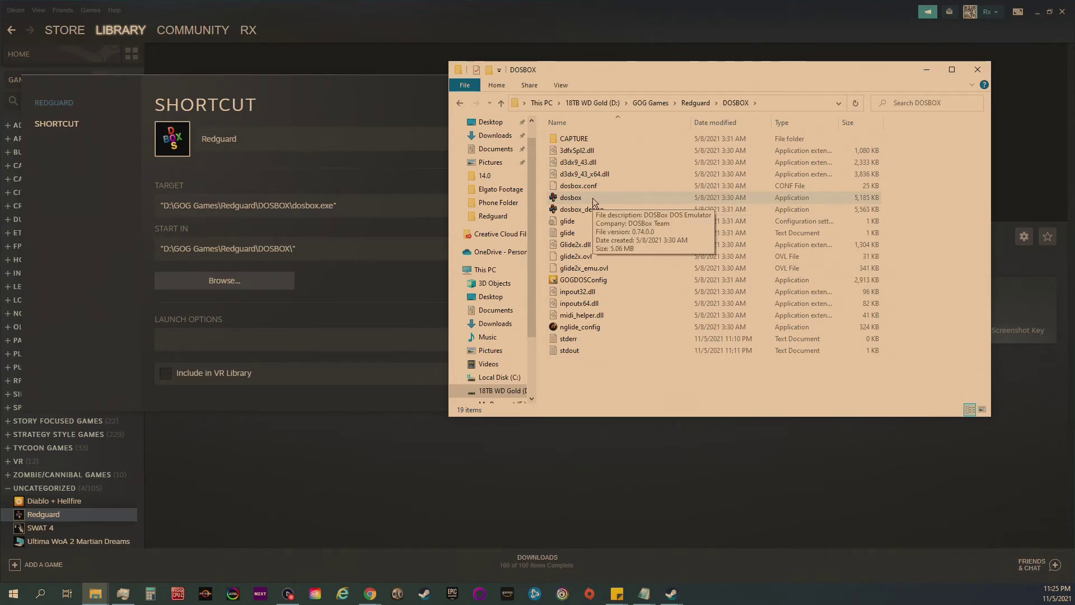
pyautogui.click(460, 103)
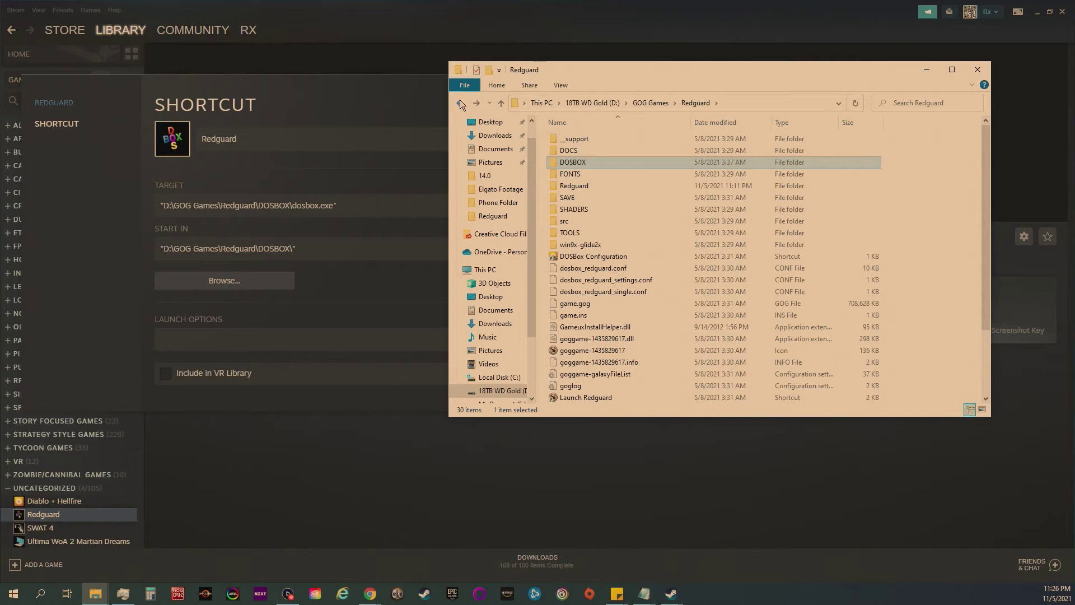
pyautogui.click(459, 103)
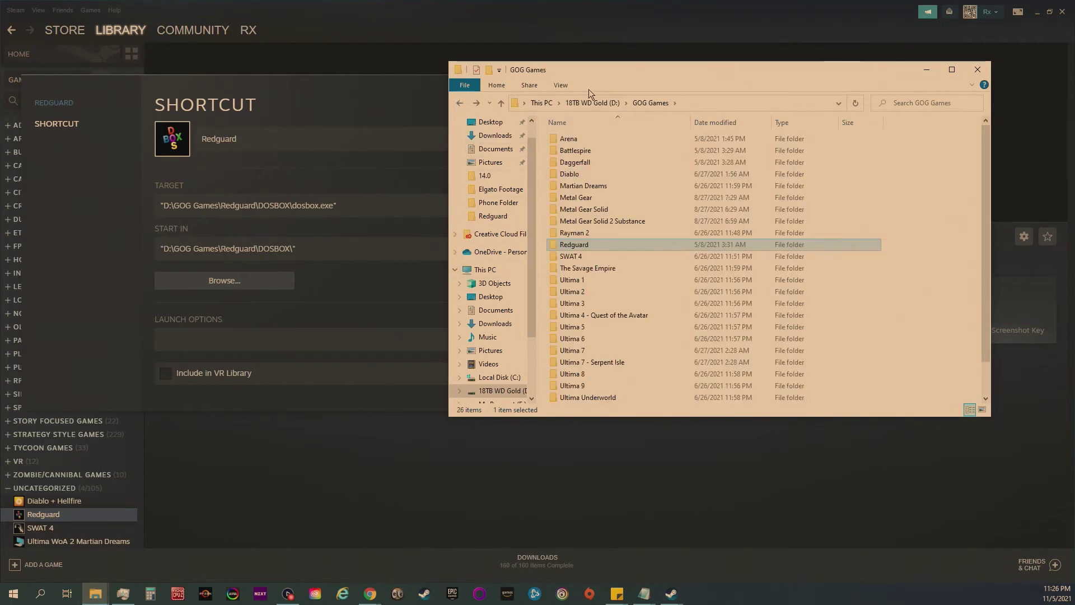
# - Remove DOSBOX\dosbox.exe from the Redguard shortcut's target, leaving "D:\GOG Games\Redguard\"
pyautogui.moveTo(335, 205); pyautogui.dragTo(323, 206)
pyautogui.click(337, 205)
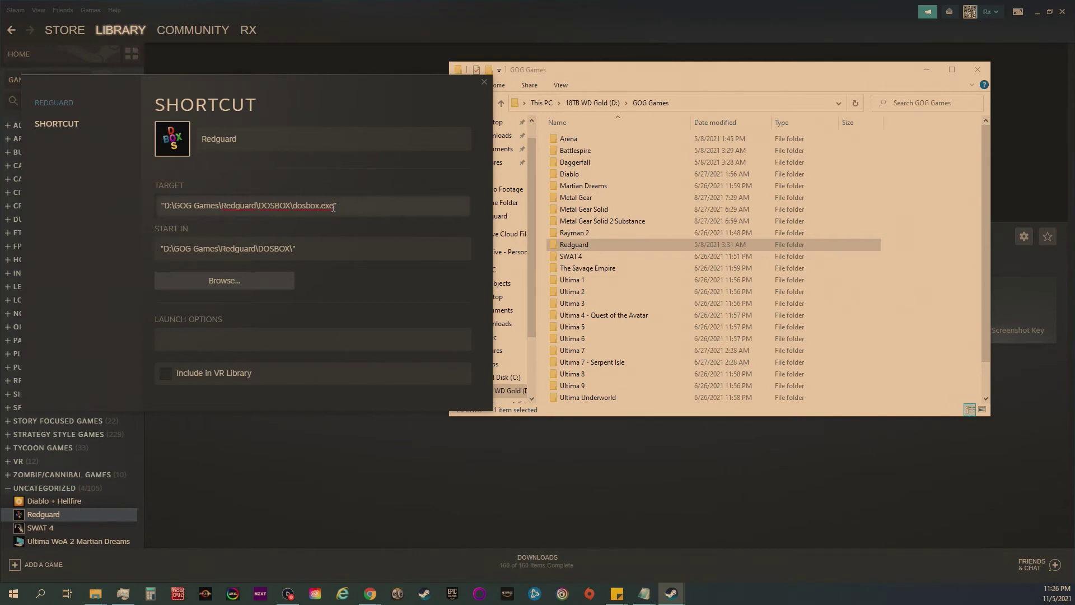
pyautogui.moveTo(334, 207); pyautogui.dragTo(273, 207)
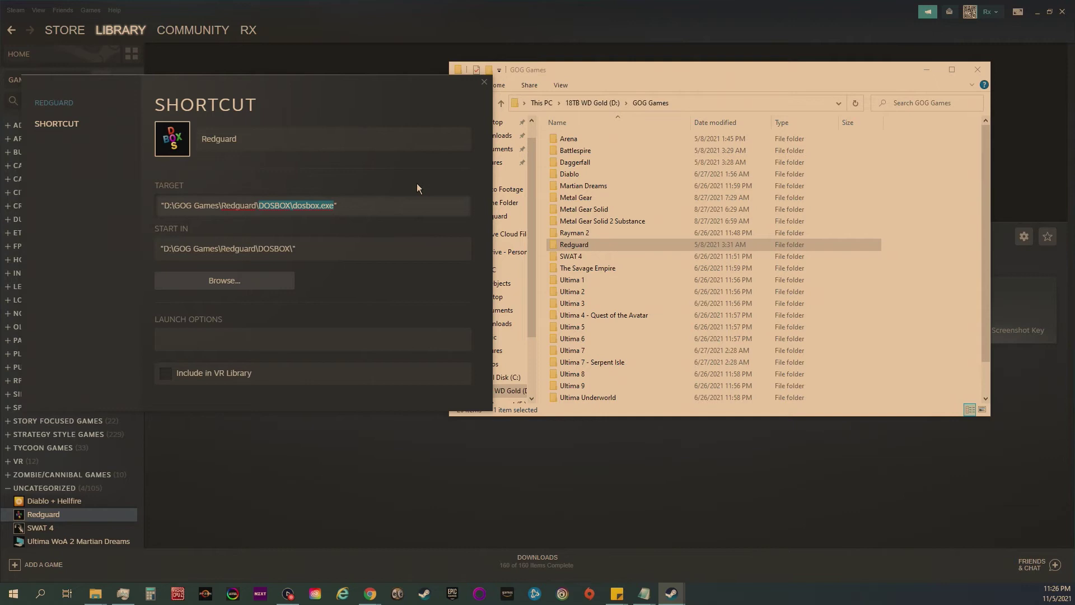
pyautogui.press('BackSpace')
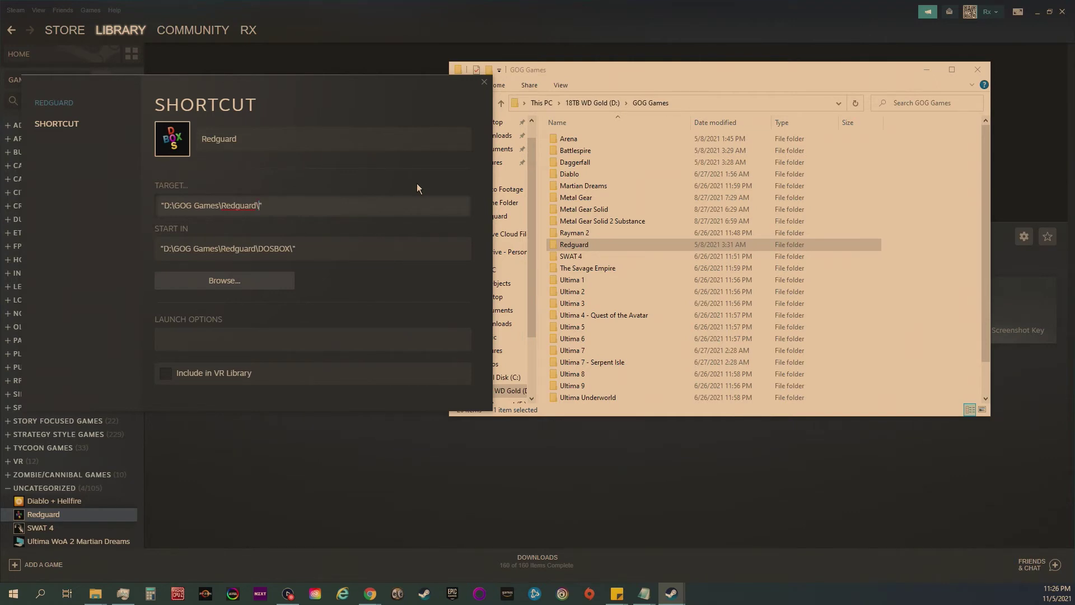
# - Open the Redguard folder in File Explorer and copy the name of the Launch Redguard shortcut without renaming it
pyautogui.click(583, 249)
pyautogui.doubleClick(583, 249)
pyautogui.scroll(-3, 583, 249)
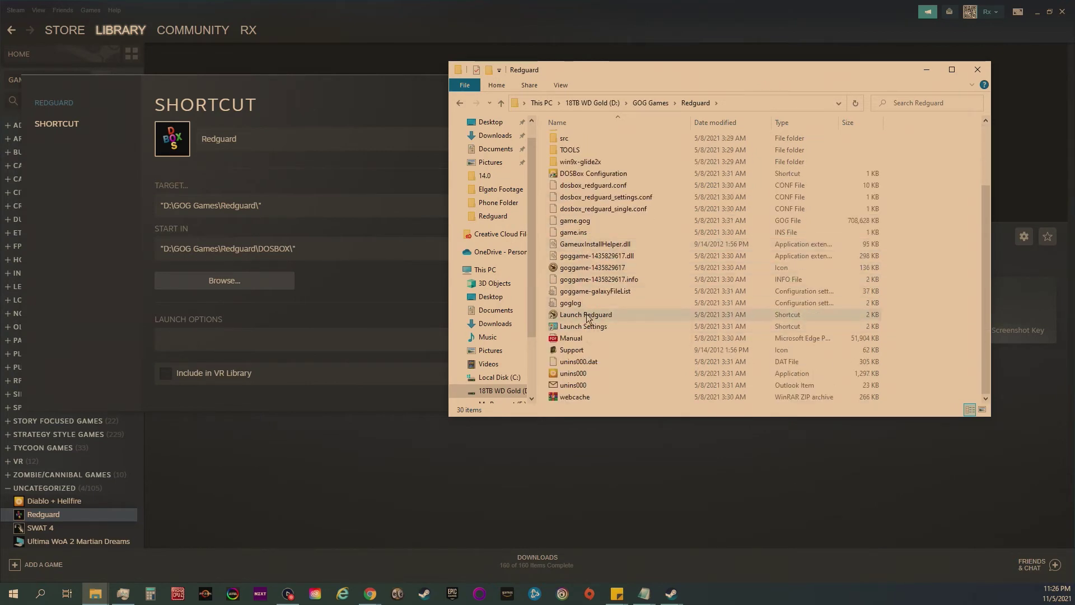
pyautogui.click(588, 317)
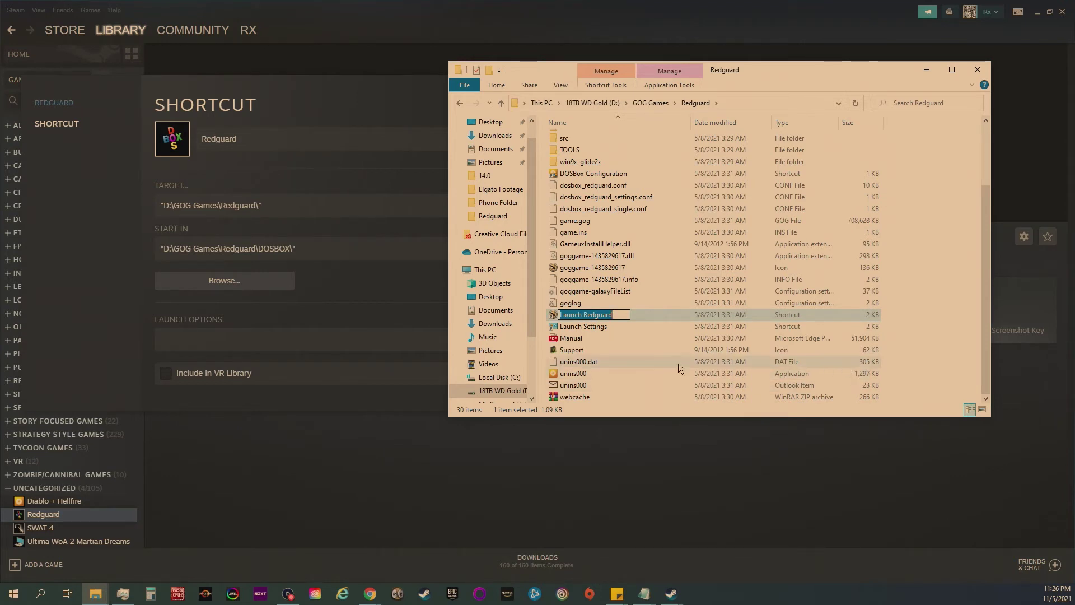
pyautogui.rightClick(619, 315)
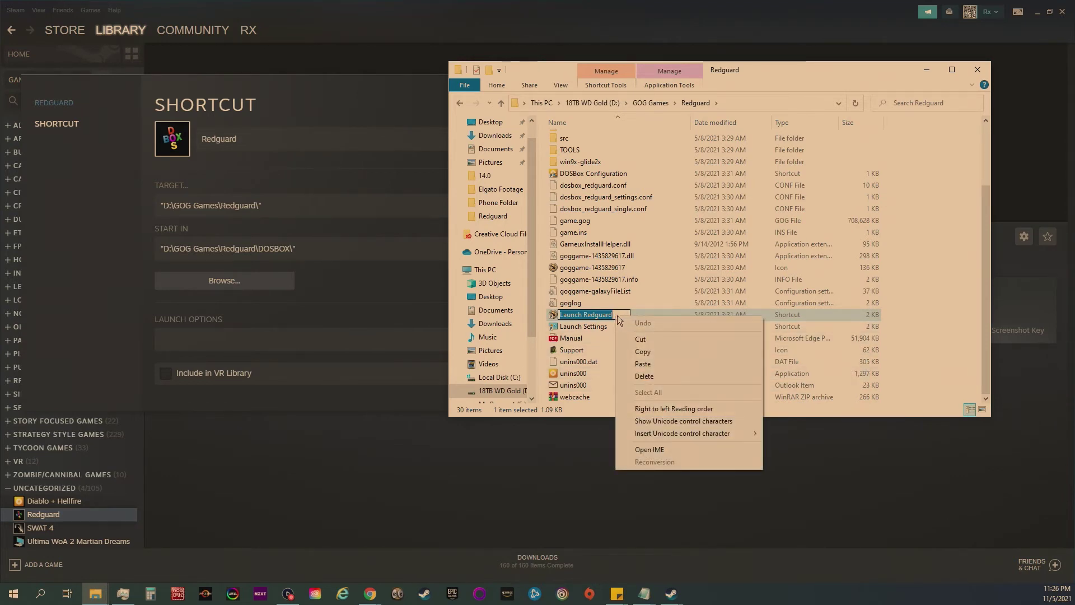
pyautogui.click(640, 352)
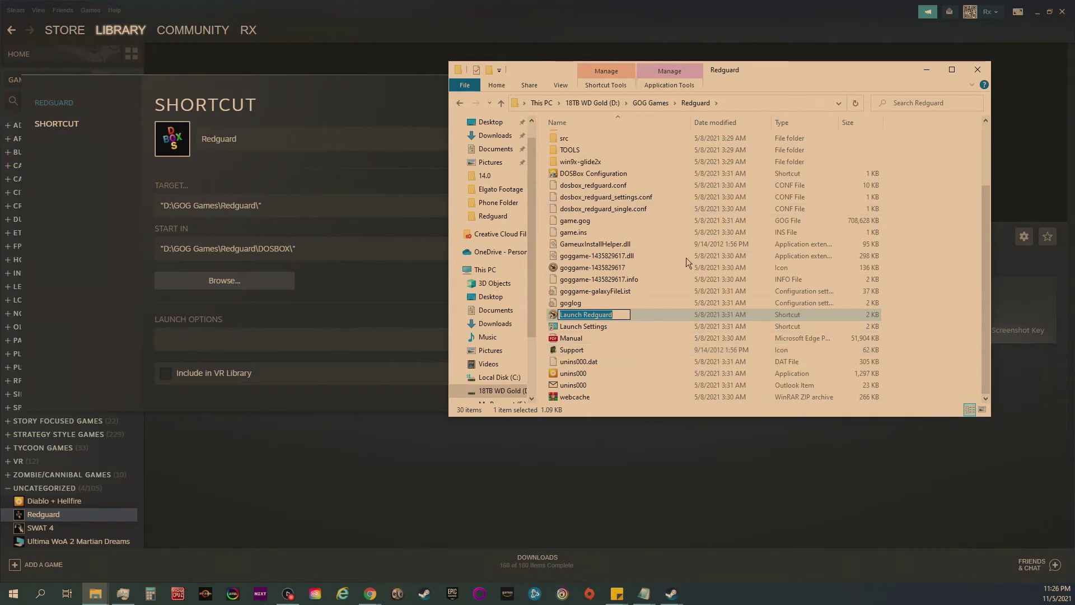
pyautogui.click(815, 71)
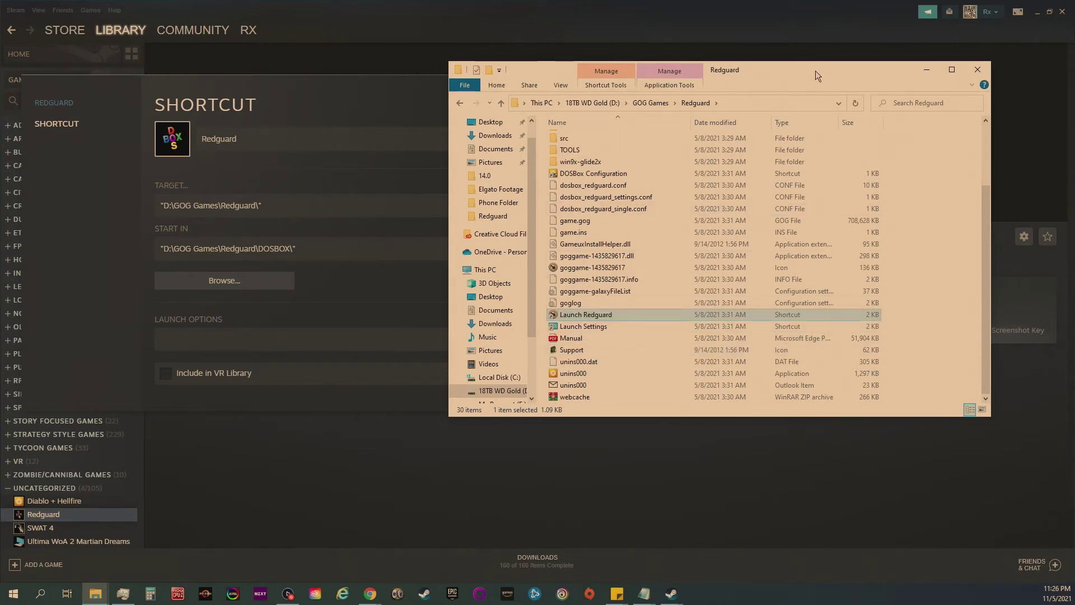
# - Paste Launch Redguard after DOSBOX\ in the Redguard shortcut's Start In path, inside the closing quotation mark
pyautogui.click(293, 252)
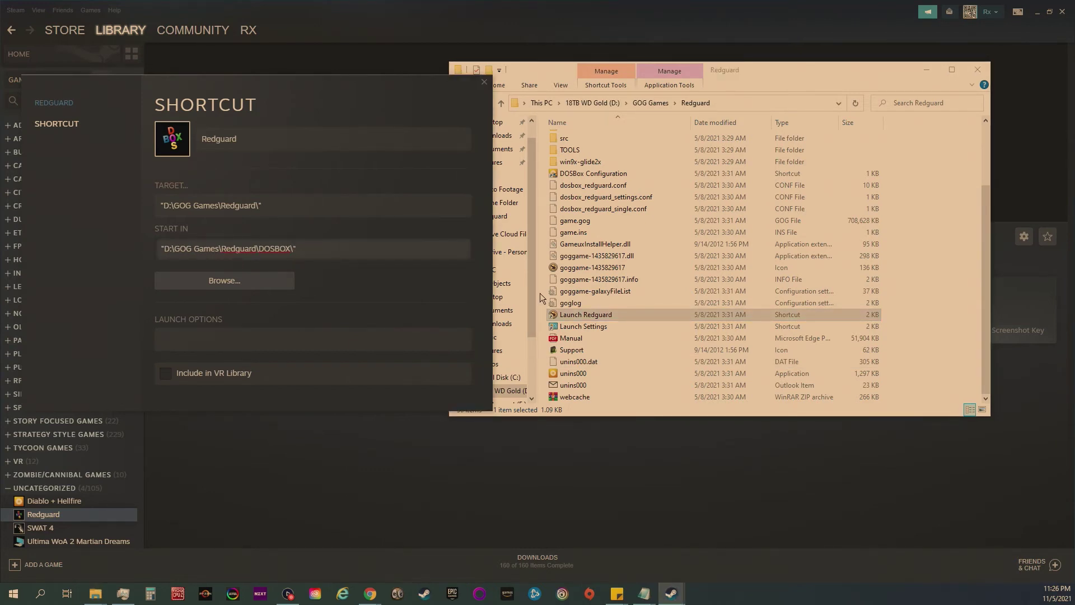
pyautogui.rightClick(294, 251)
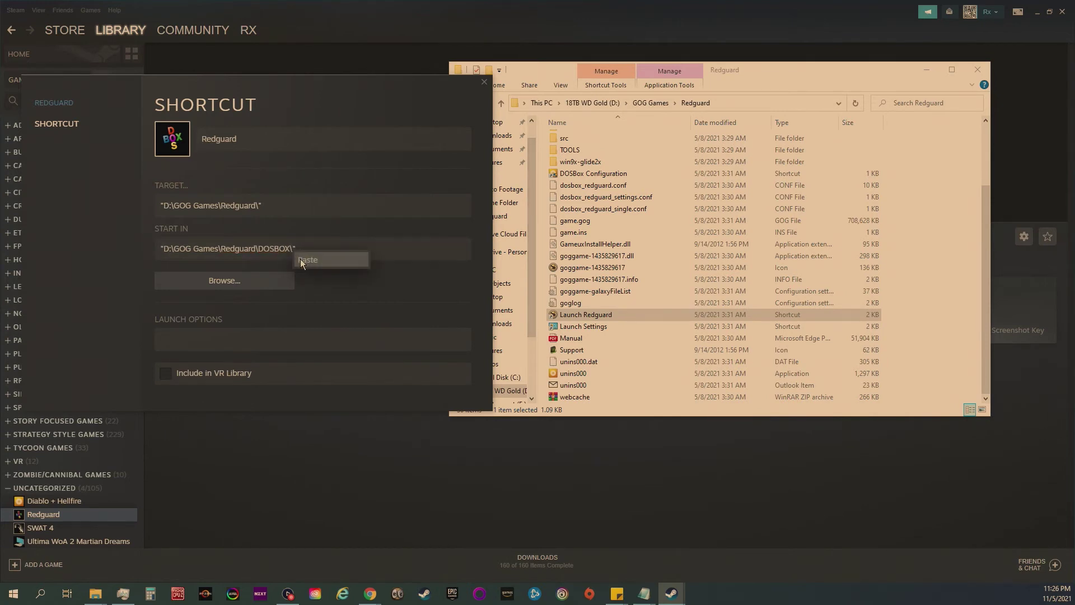
pyautogui.click(306, 259)
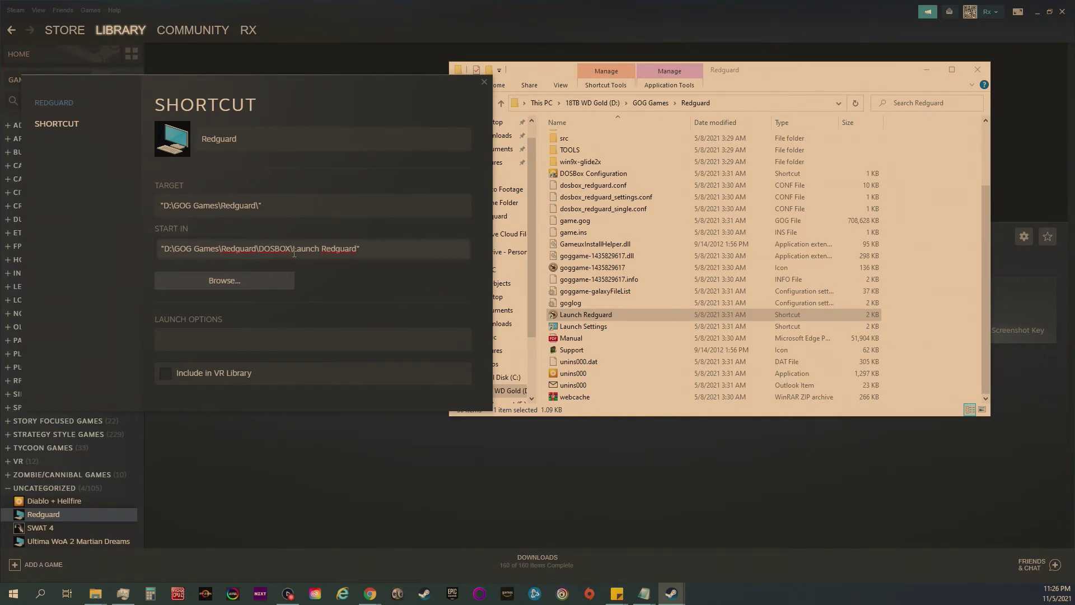
# - Remove Launch Redguard from the Redguard shortcut's Start In path, leaving "D:\GOG Games\Redguard\DOSBOX\"
pyautogui.press('BackSpace')
pyautogui.press('BackSpace')
pyautogui.press('BackSpace')
pyautogui.press('BackSpace')
pyautogui.press('BackSpace')
pyautogui.press('BackSpace')
pyautogui.press('BackSpace')
pyautogui.press('BackSpace')
pyautogui.press('BackSpace')
pyautogui.press('BackSpace')
pyautogui.press('BackSpace')
pyautogui.press('BackSpace')
pyautogui.press('BackSpace')
# - Paste Launch Redguard into the end of the Redguard shortcut's target path, close the open windows, and launch the game from the library
pyautogui.click(269, 205)
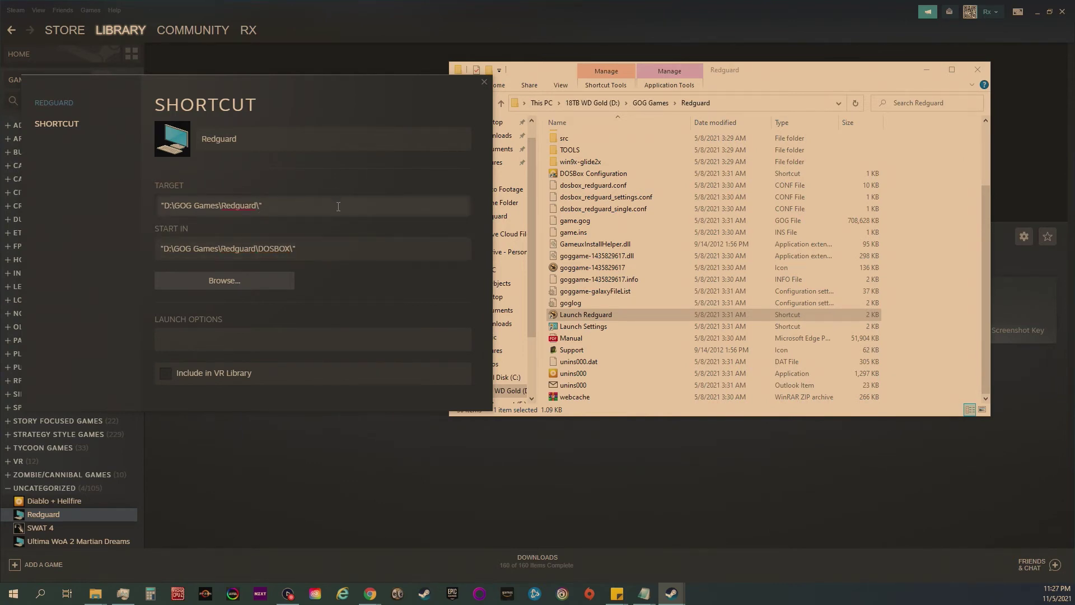
pyautogui.hotkey('ctrl', 'v')
pyautogui.click(485, 83)
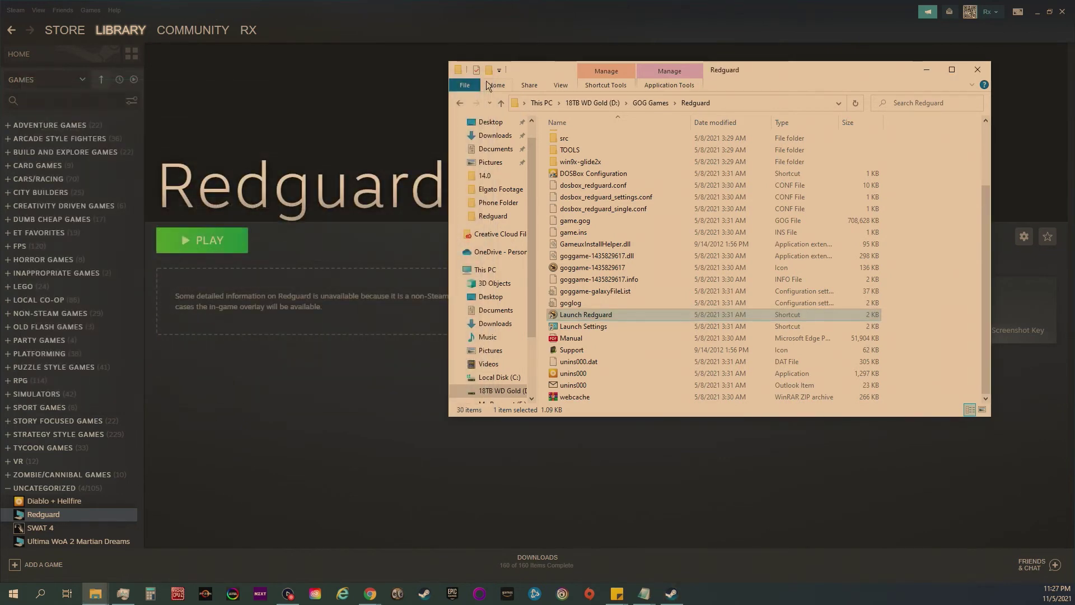
pyautogui.click(975, 69)
pyautogui.click(211, 245)
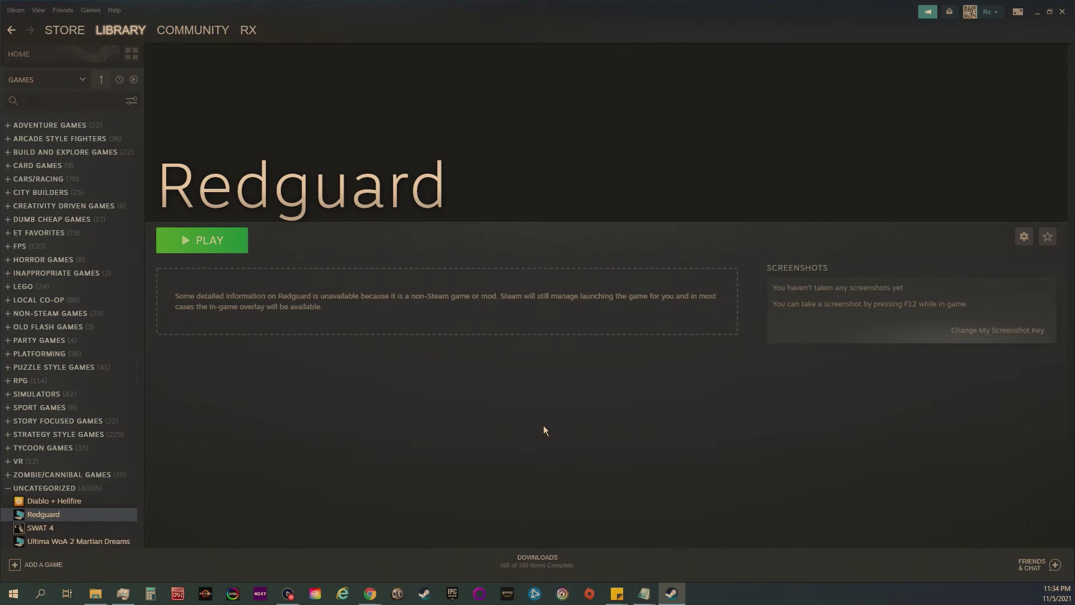
# - Switch to GOG Galaxy, show Redguard's installation folder from its game options, and close the folder window
pyautogui.click(487, 599)
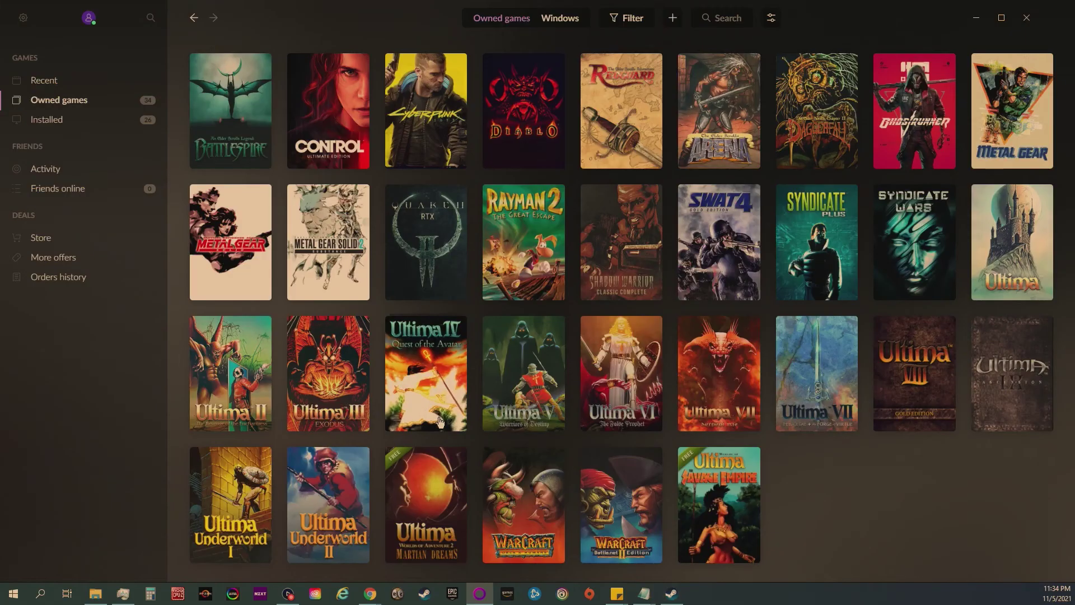
pyautogui.rightClick(626, 99)
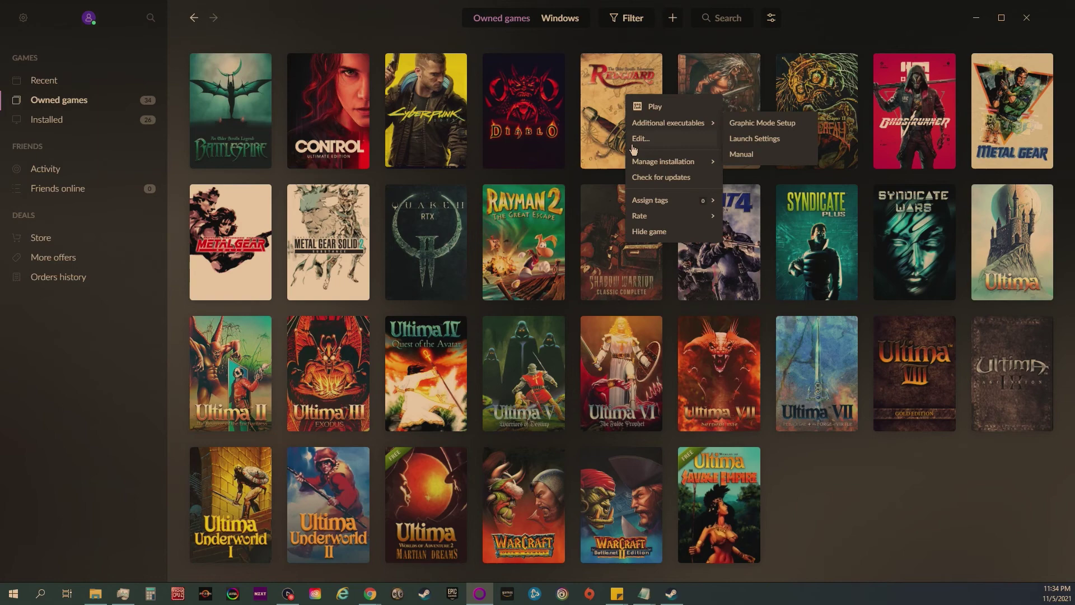
pyautogui.moveTo(661, 164)
pyautogui.click(760, 186)
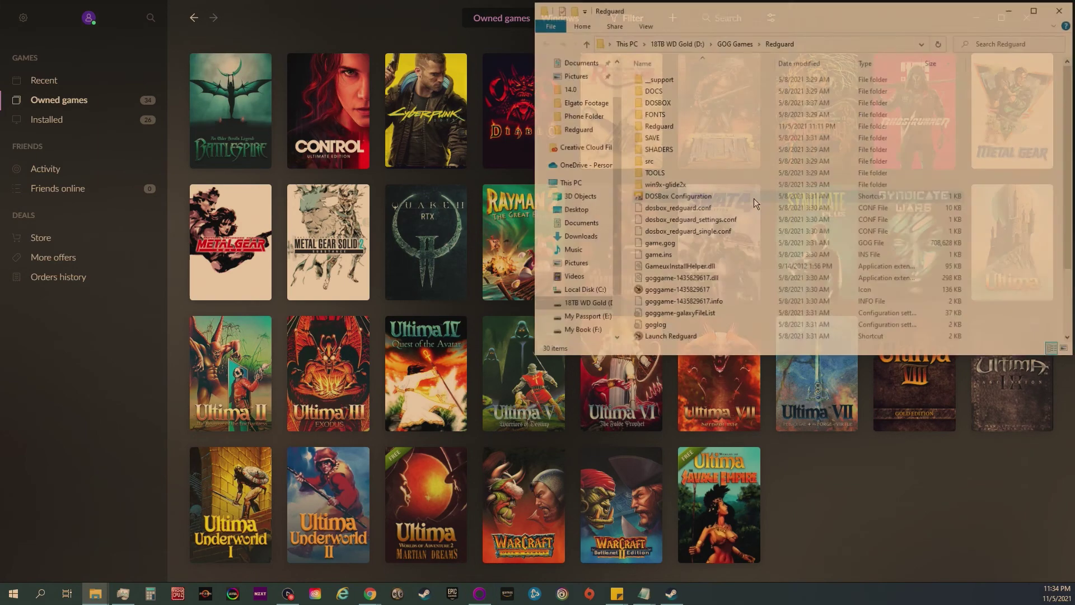
pyautogui.click(1061, 10)
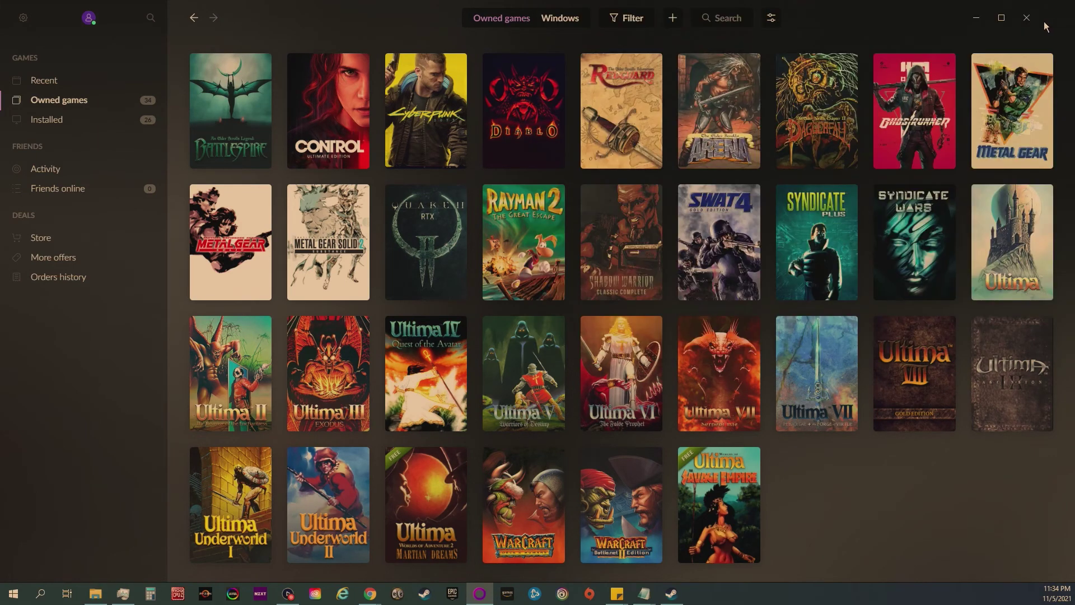
# - Switch to the Epic Games Launcher and check A Plague Tale: Innocence's options and Alien: Isolation's install location, without installing anything
pyautogui.click(452, 594)
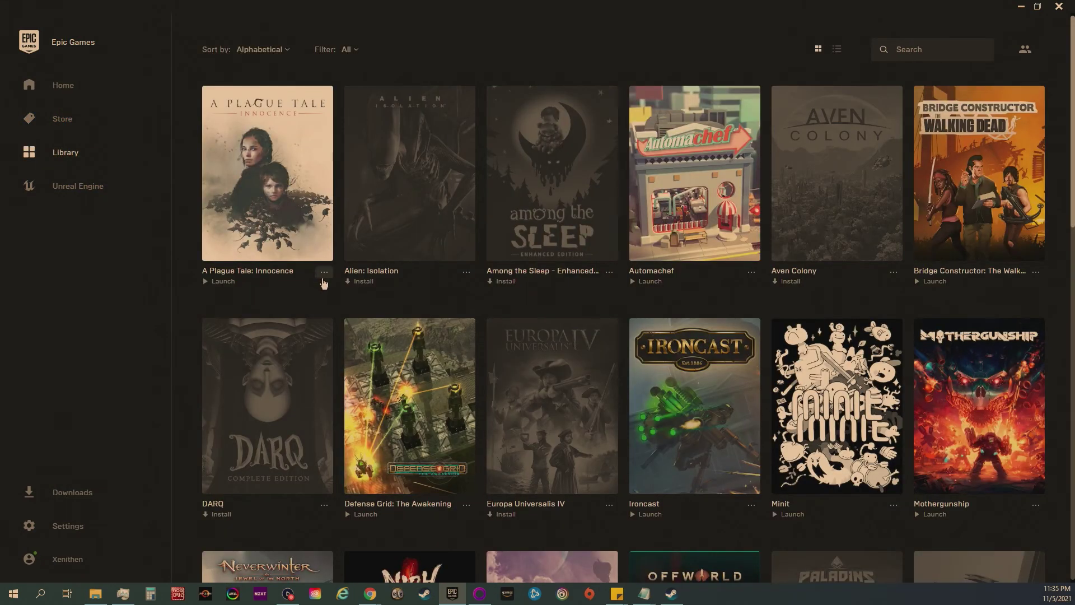
pyautogui.click(323, 272)
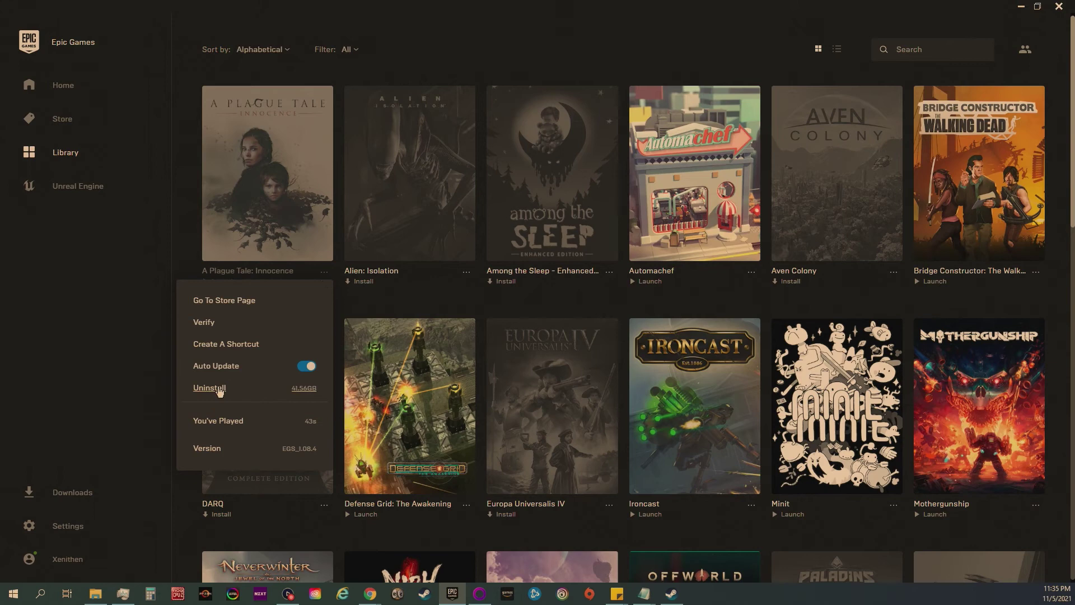
pyautogui.click(185, 210)
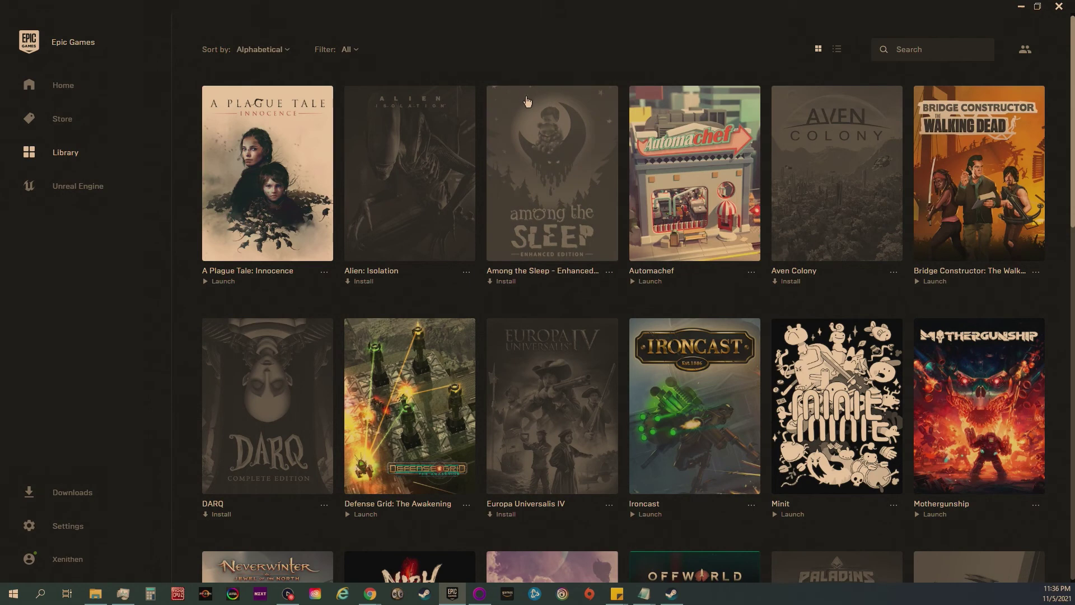
pyautogui.click(362, 282)
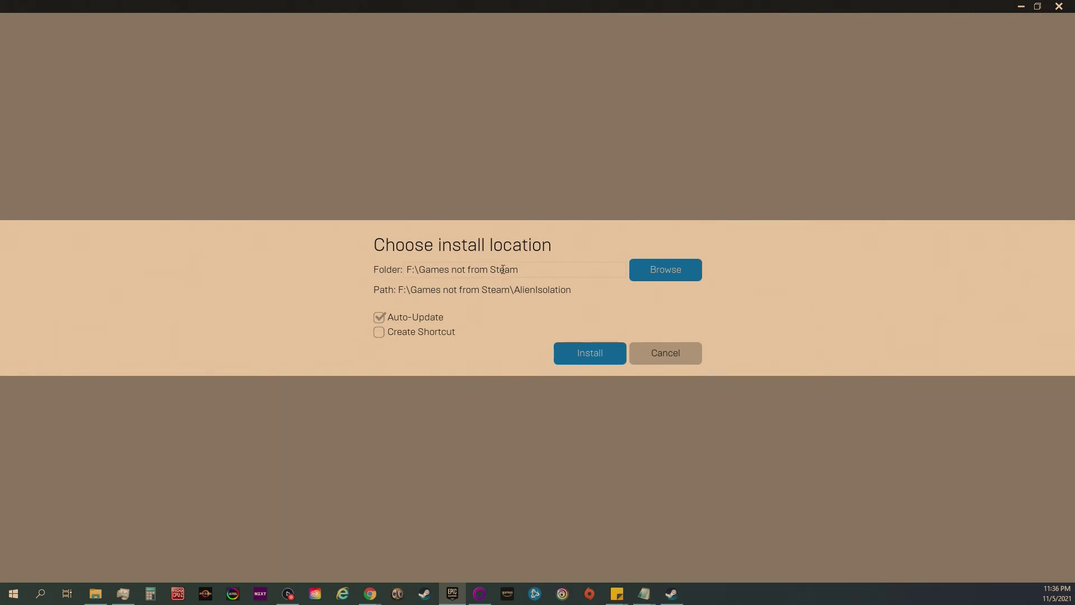
pyautogui.click(683, 354)
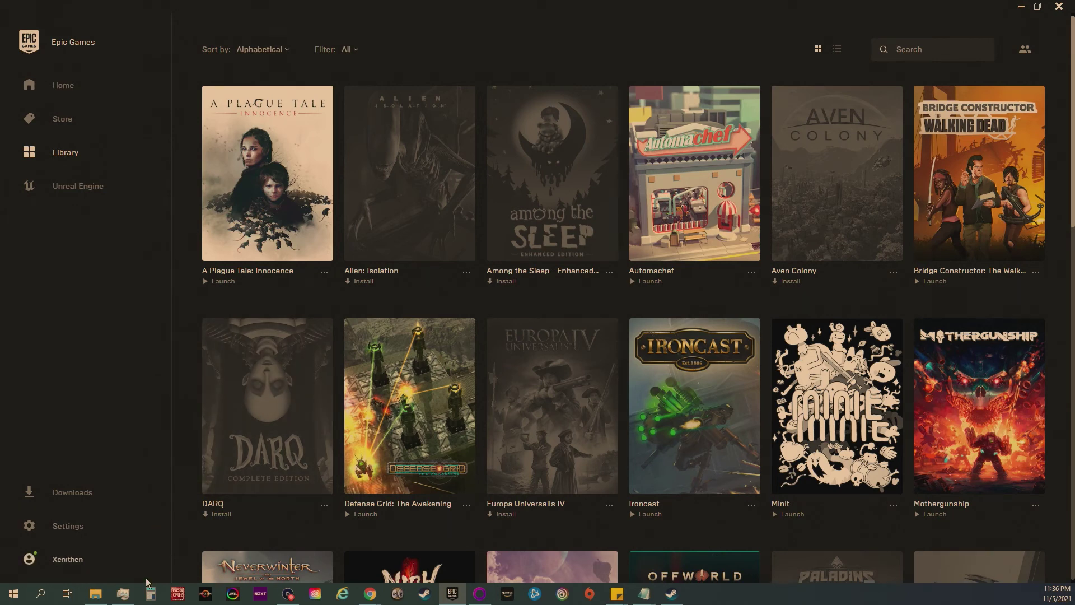
# - Open a new File Explorer window and go to the TrainSimWorld2 folder inside Games not from Steam on My Book (F:)
pyautogui.rightClick(96, 594)
pyautogui.click(66, 533)
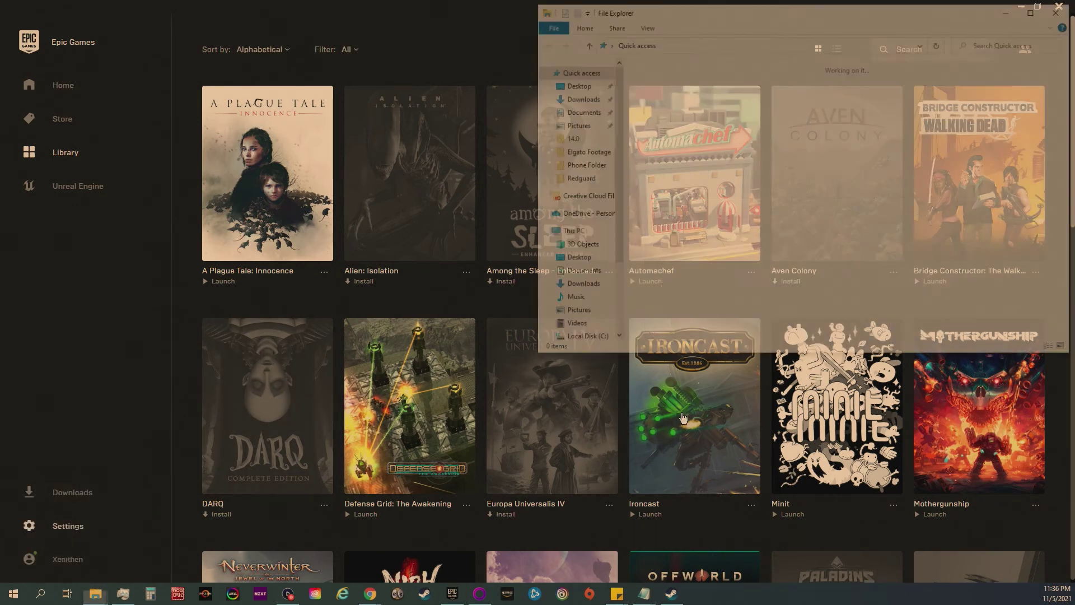
pyautogui.click(569, 232)
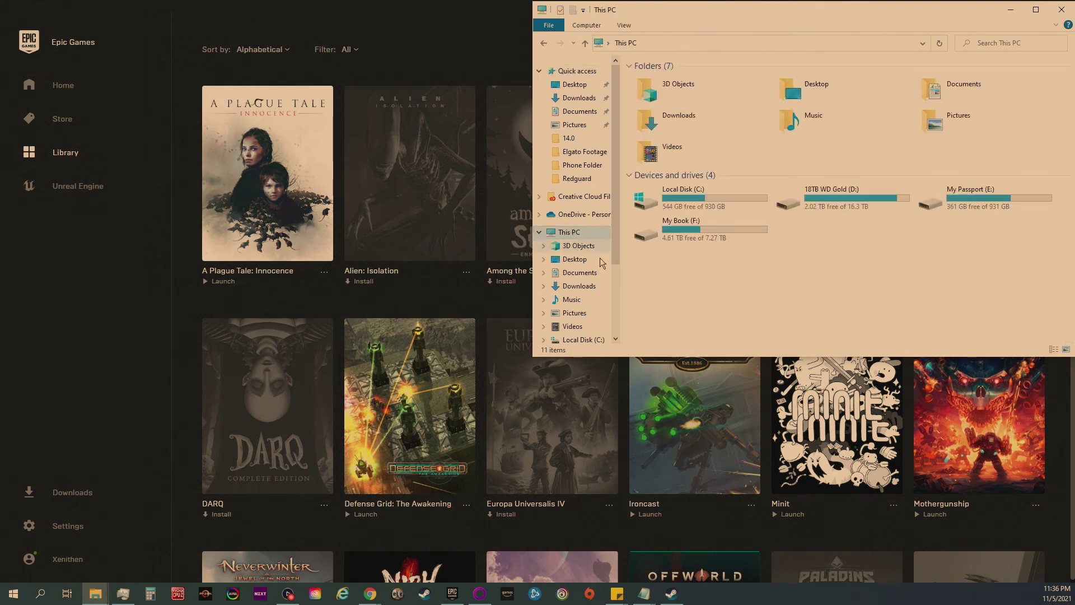
pyautogui.doubleClick(691, 226)
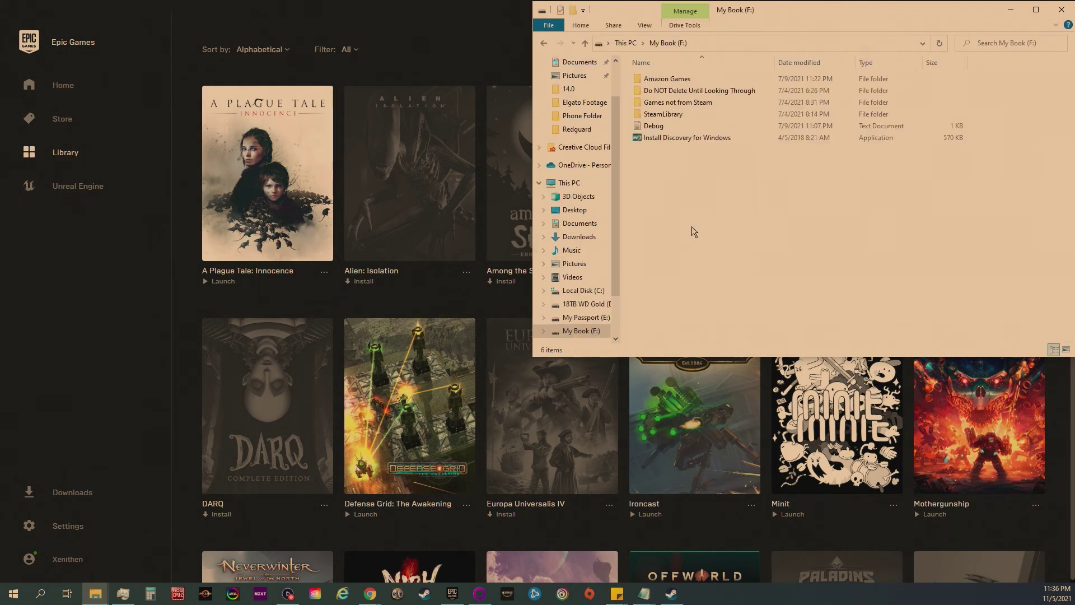
pyautogui.doubleClick(683, 102)
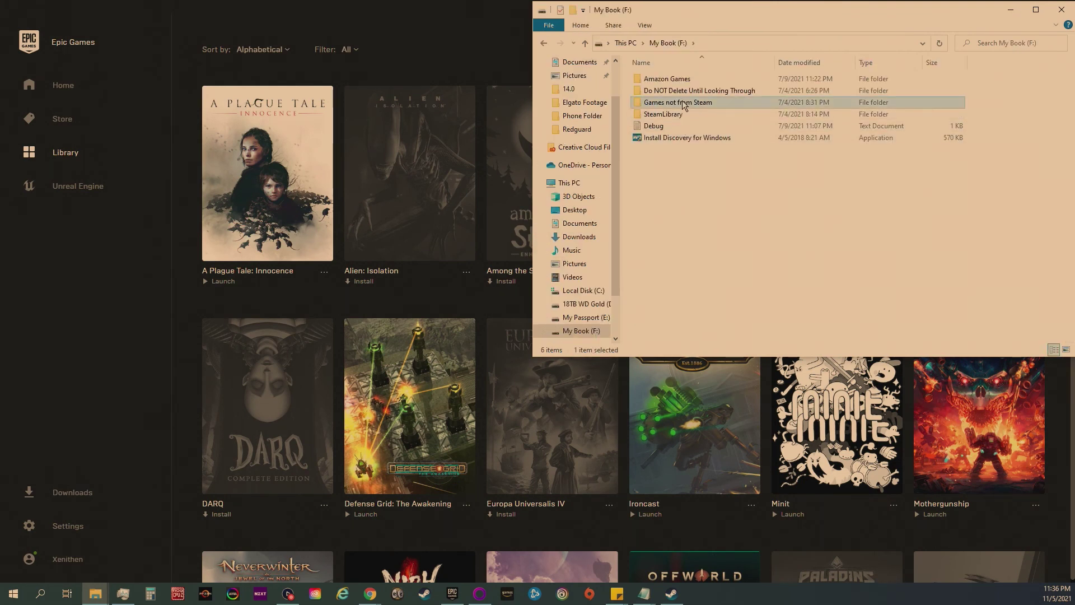
pyautogui.scroll(-1, 704, 165)
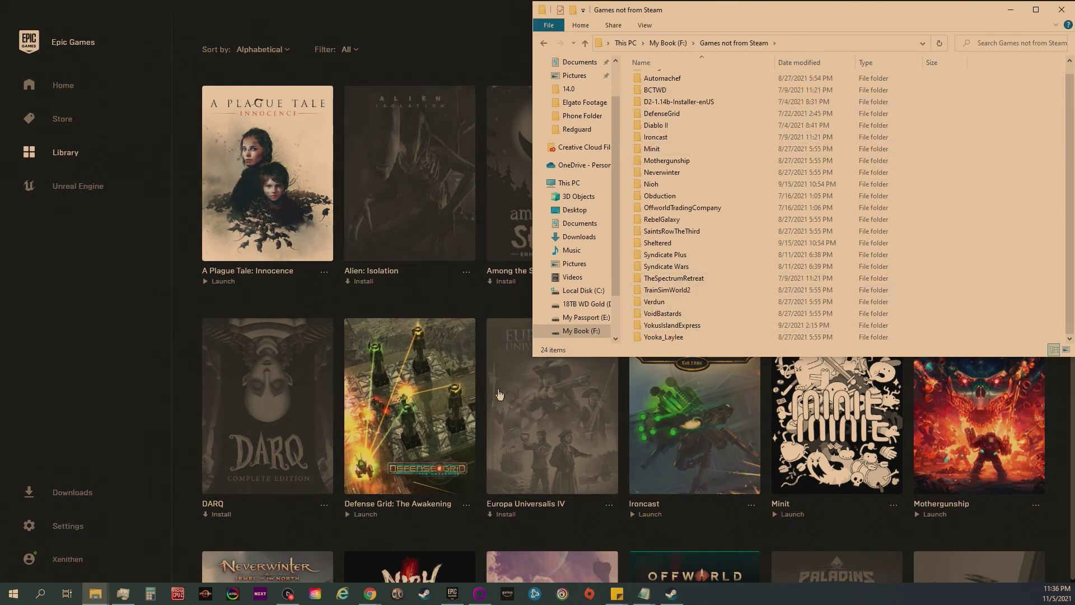
pyautogui.scroll(1, 732, 189)
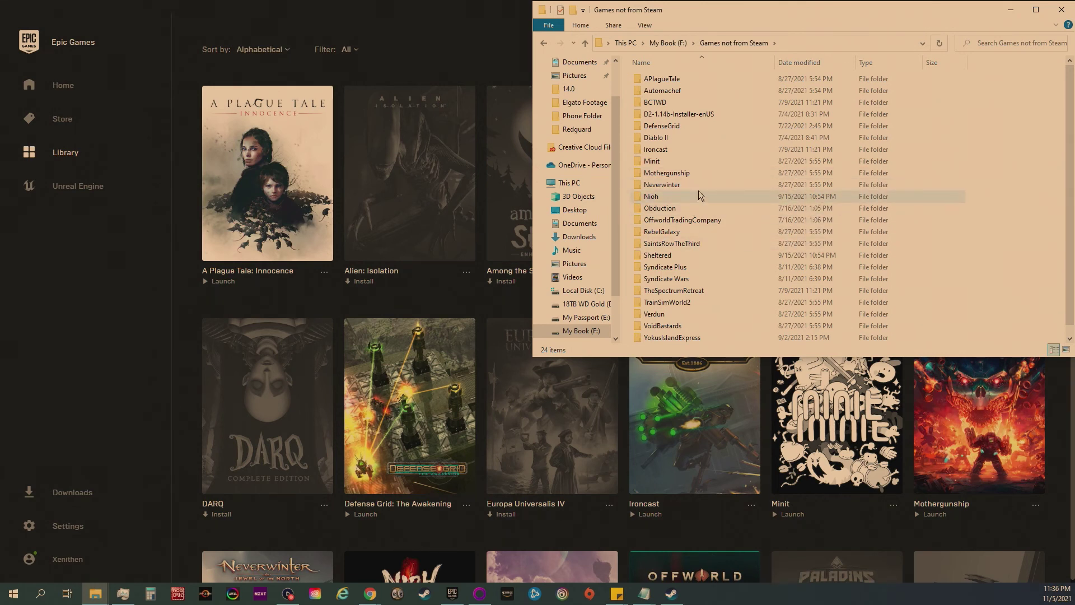
pyautogui.scroll(-1, 698, 190)
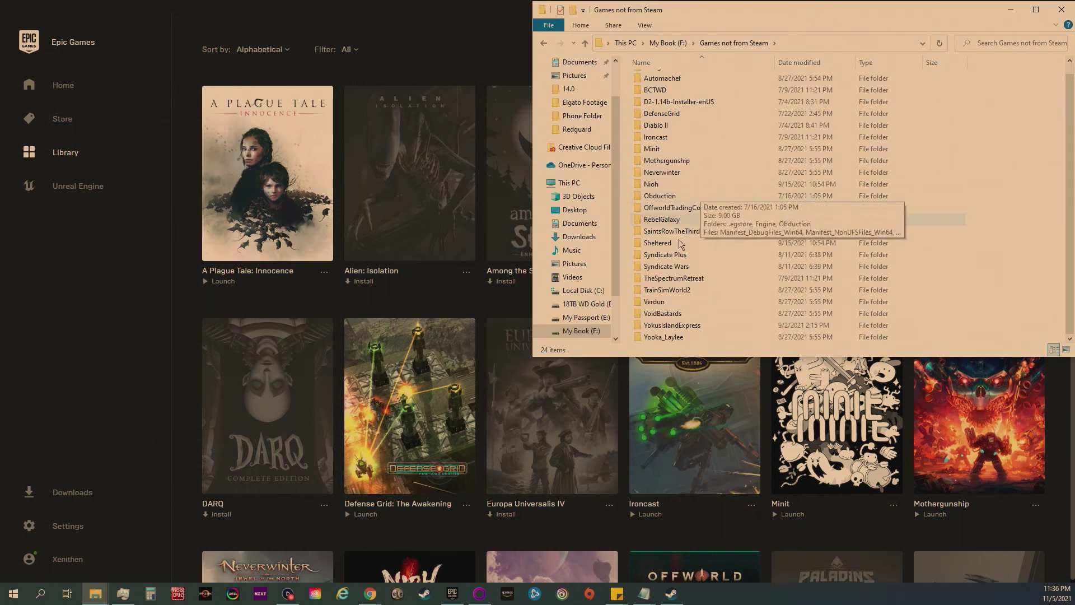
pyautogui.doubleClick(694, 291)
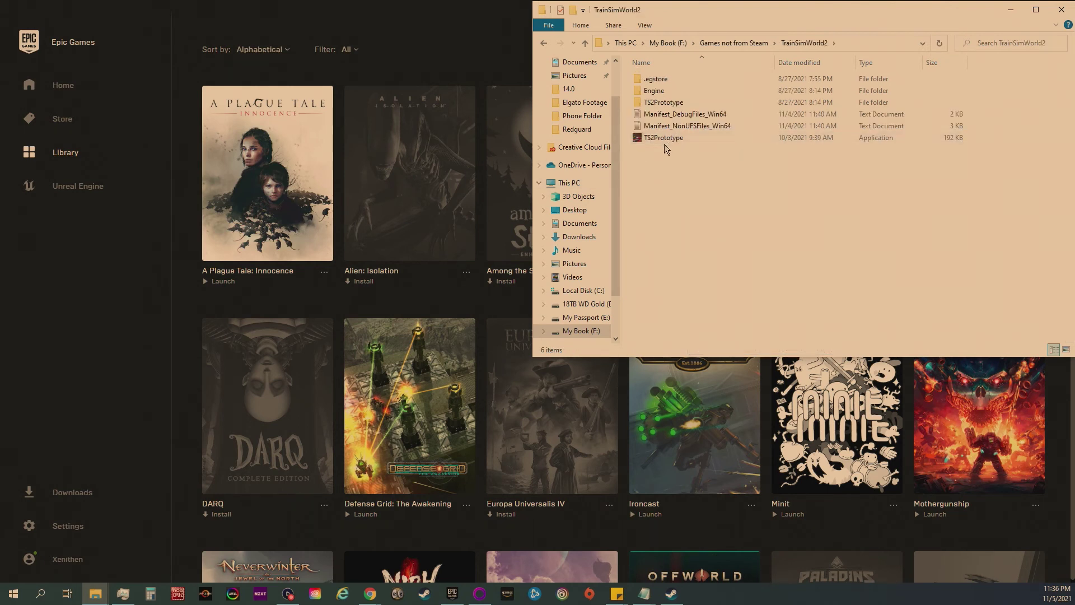
# - Copy the TrainSimWorld2 folder's full path, F:\Games not from Steam\TrainSimWorld2, and minimize File Explorer
pyautogui.click(851, 48)
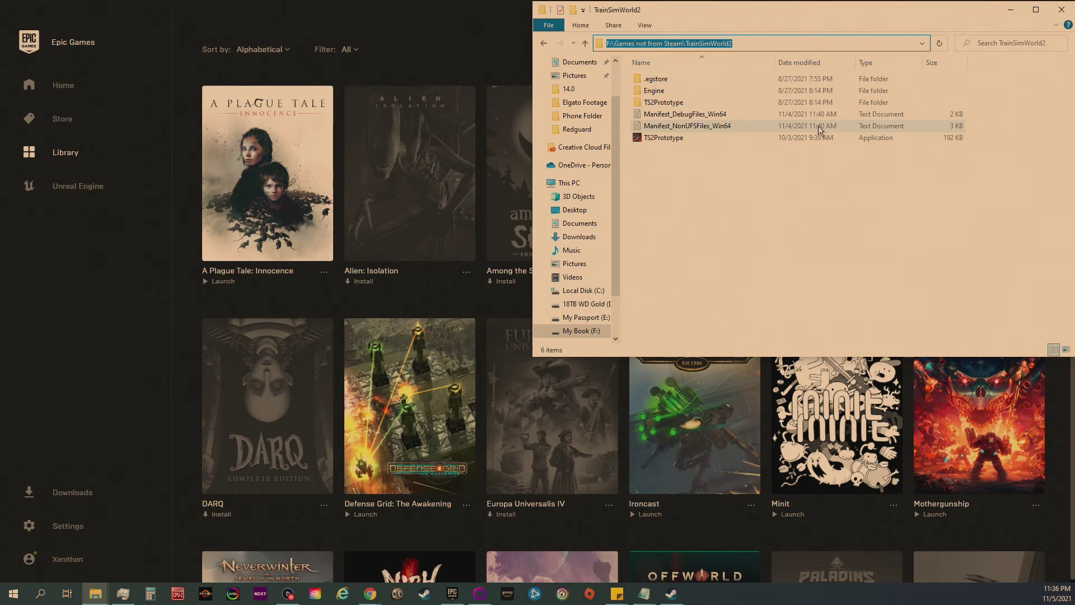
pyautogui.rightClick(756, 40)
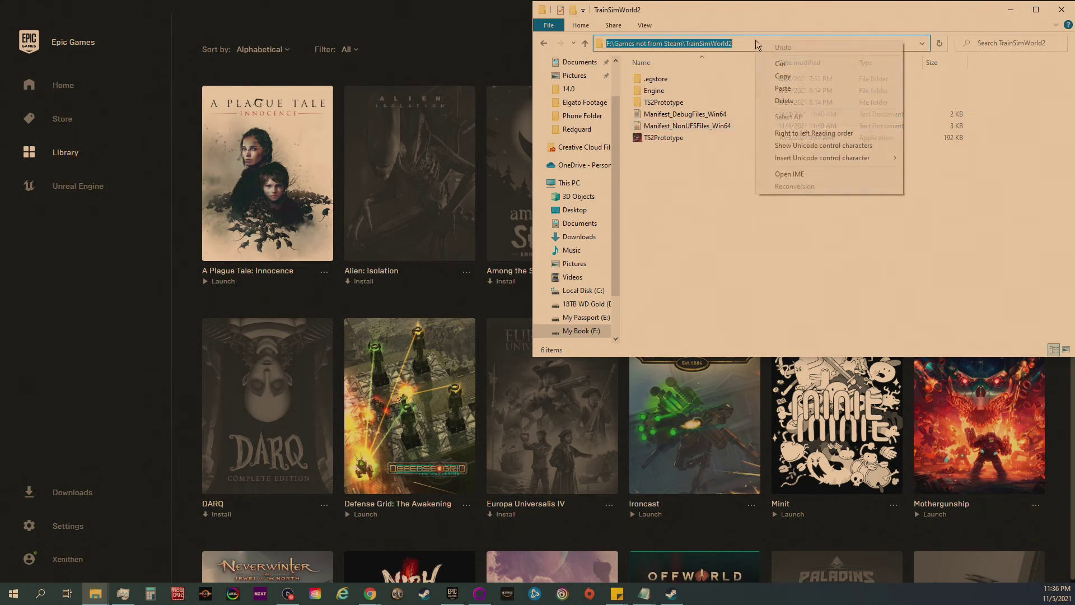
pyautogui.click(782, 79)
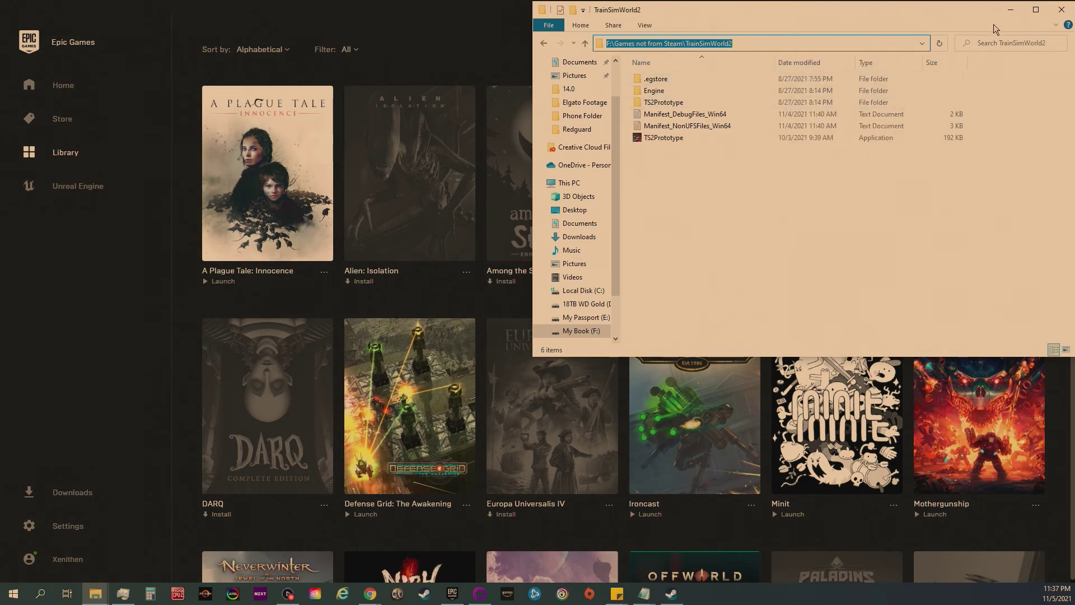
pyautogui.click(1011, 10)
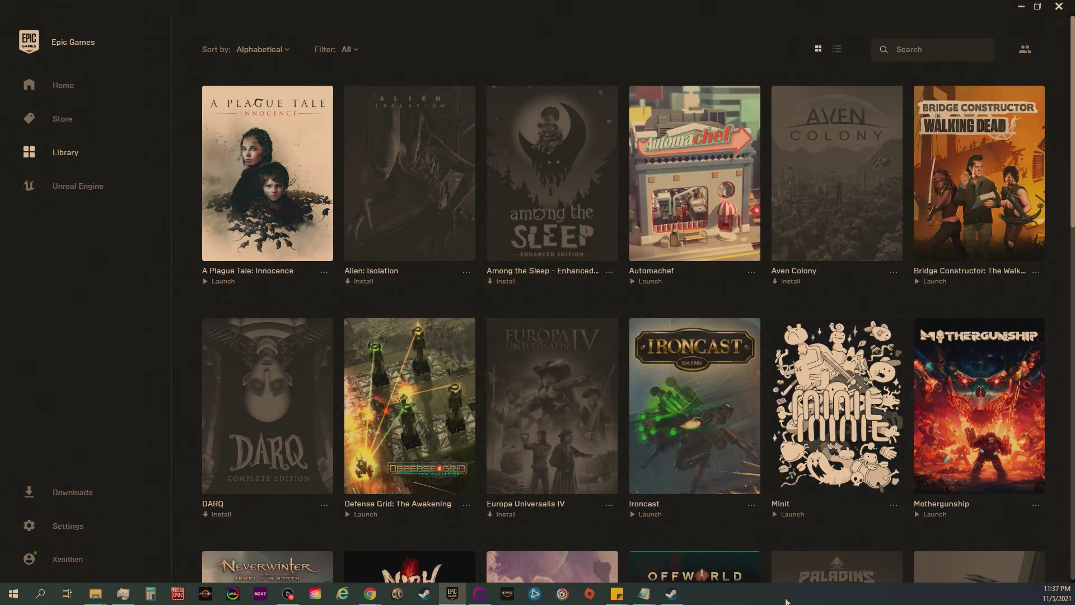
# - Switch to Steam, start adding a non-Steam game, and browse to the pasted path F:\Games not from Steam\TrainSimWorld2
pyautogui.click(674, 597)
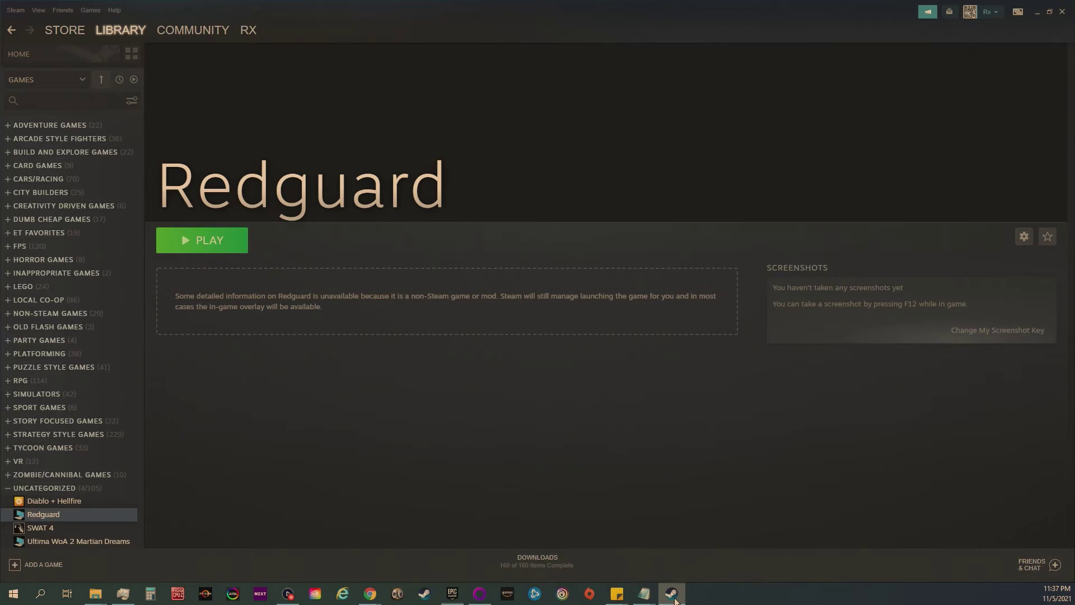
pyautogui.click(86, 14)
pyautogui.click(102, 74)
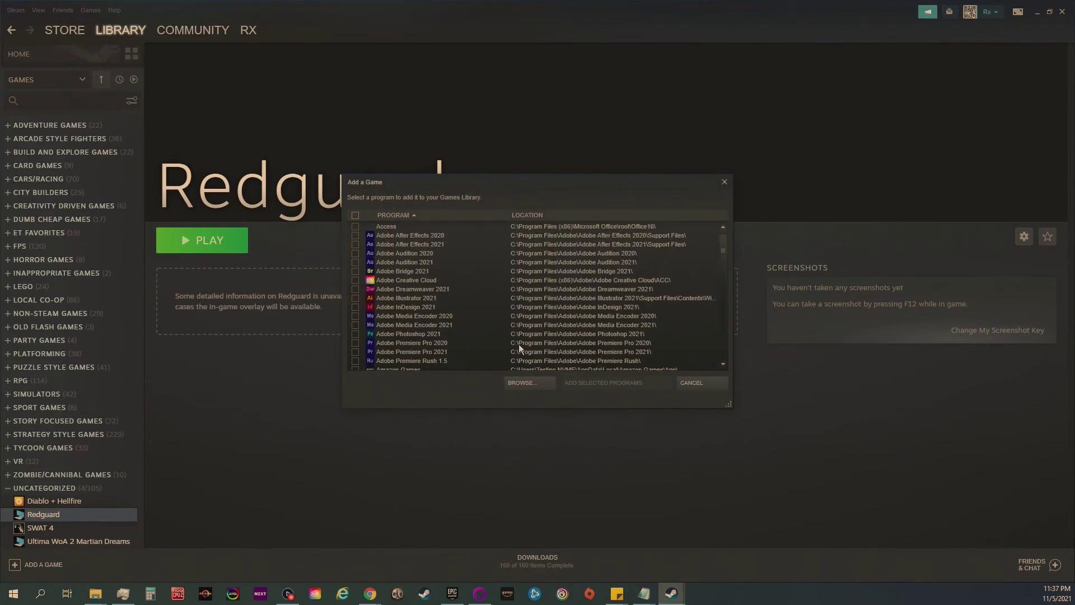
pyautogui.click(544, 384)
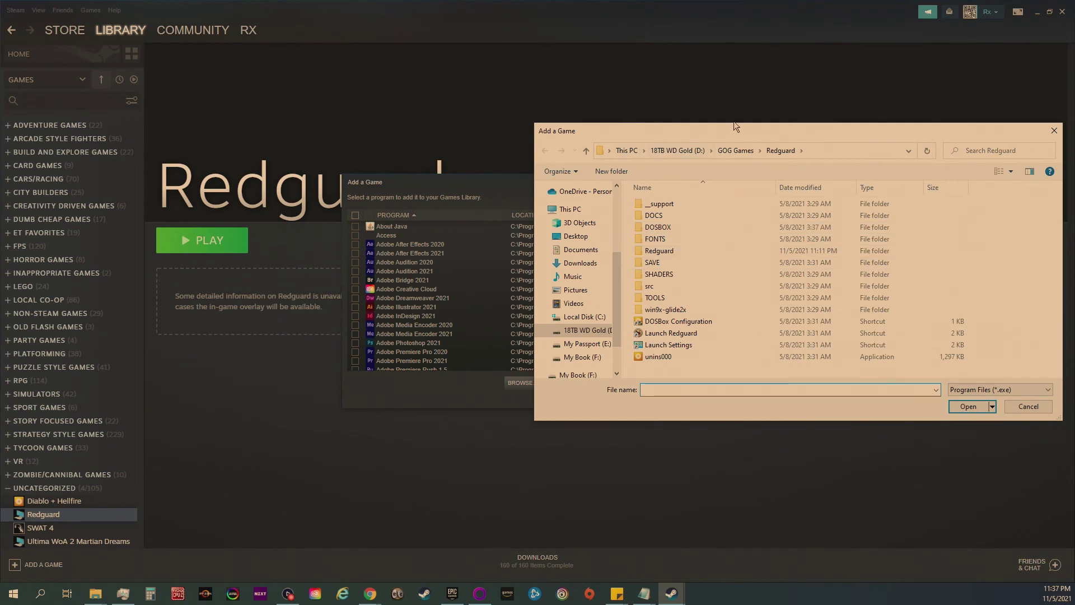
pyautogui.click(845, 151)
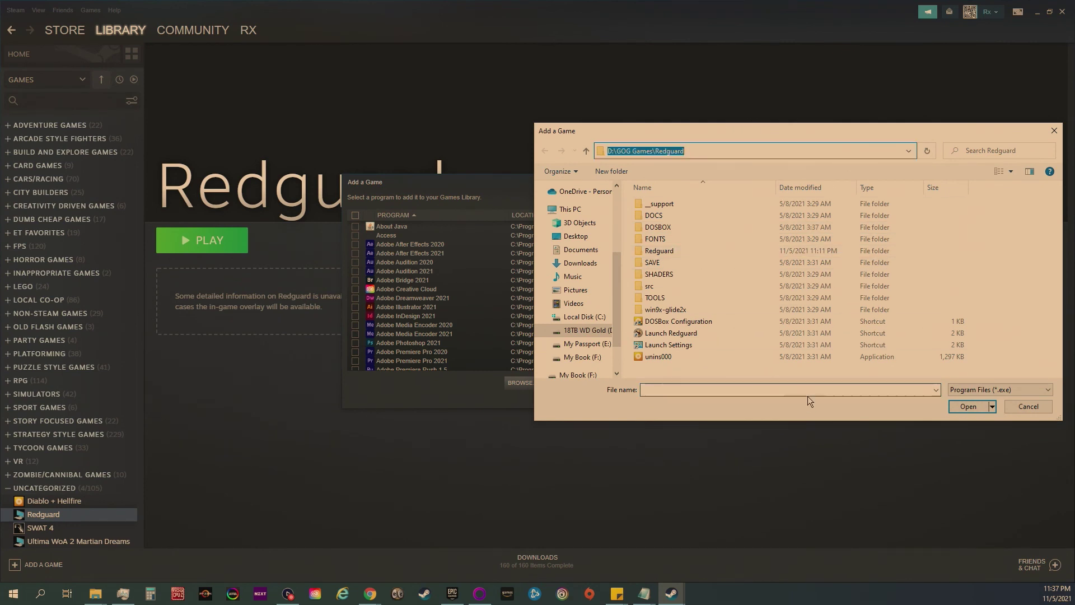
pyautogui.press('BackSpace')
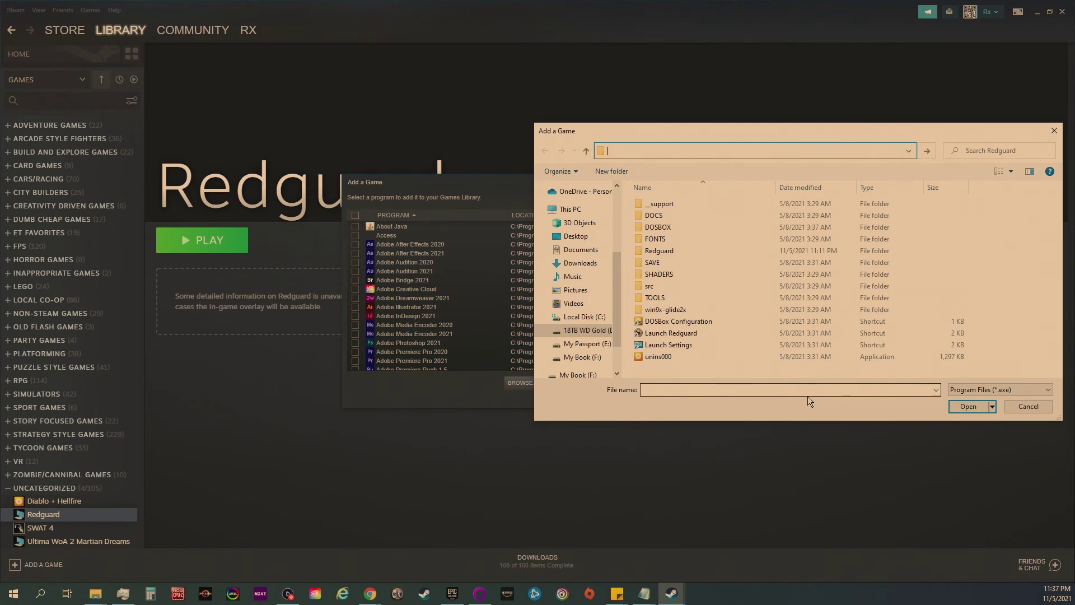
pyautogui.rightClick(713, 152)
pyautogui.click(733, 199)
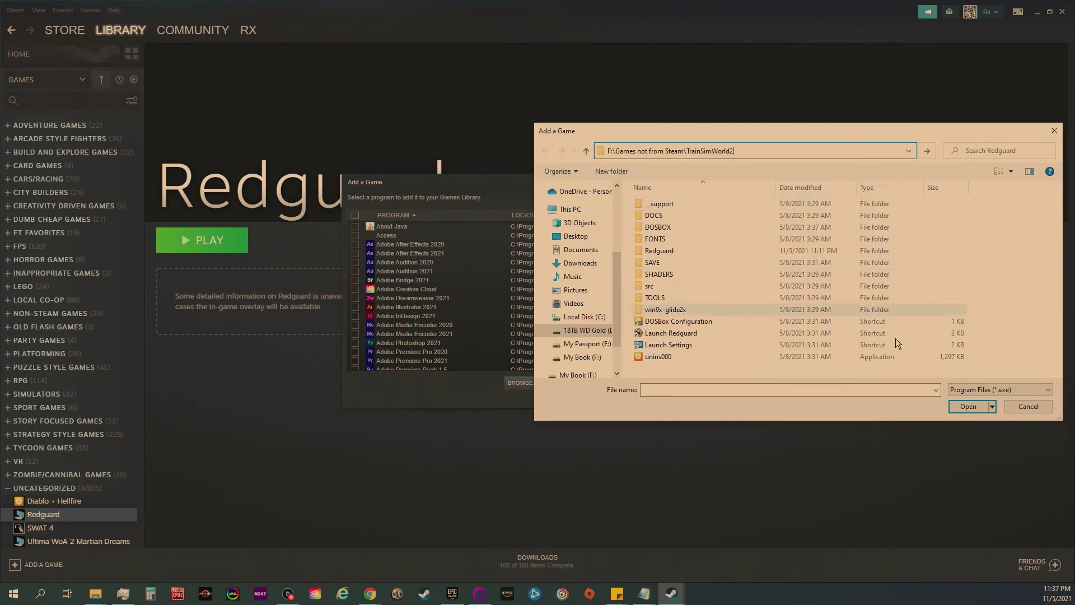
pyautogui.press('Return')
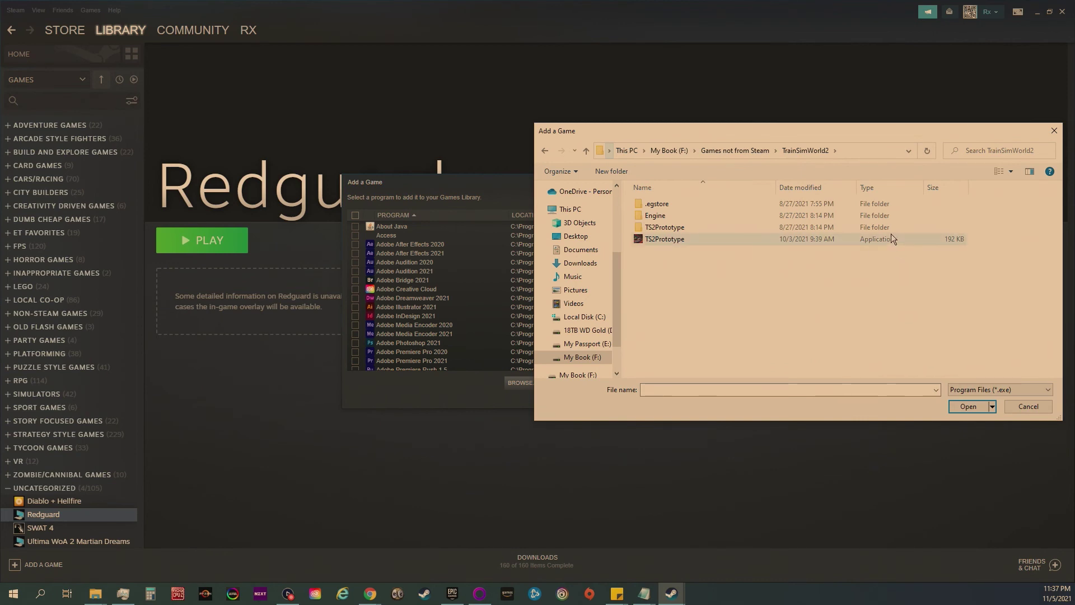
# - Choose the TS2Prototype application and add it to the Steam library
pyautogui.click(663, 239)
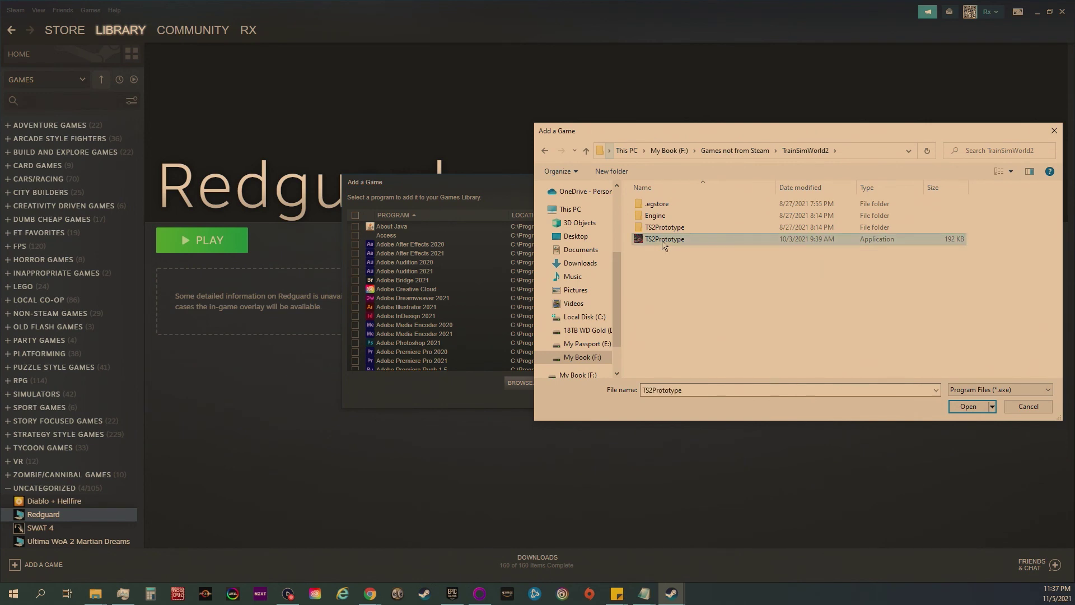
pyautogui.click(965, 407)
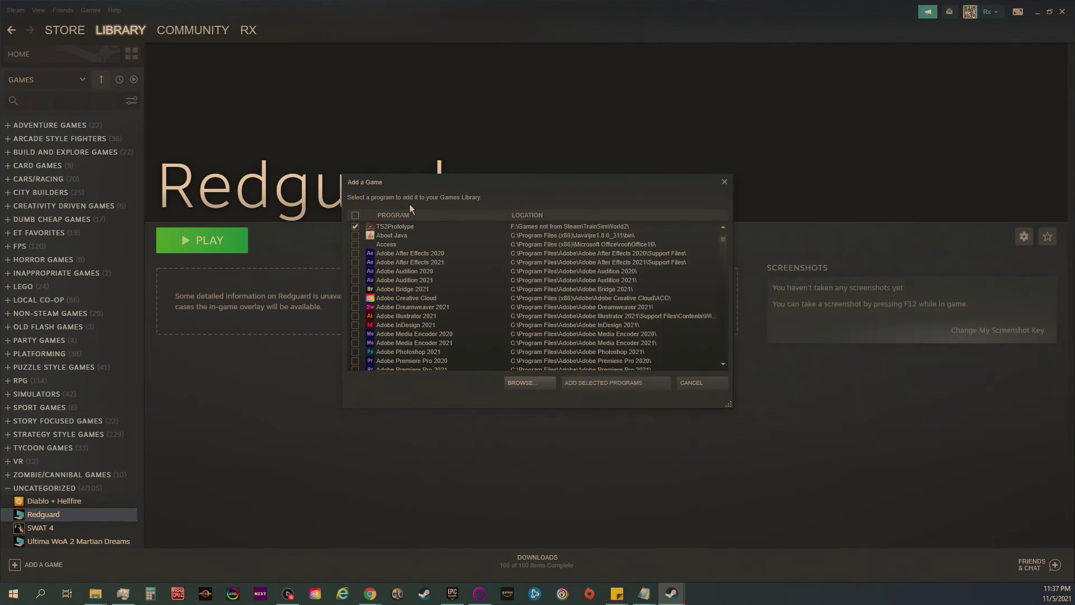
pyautogui.click(598, 382)
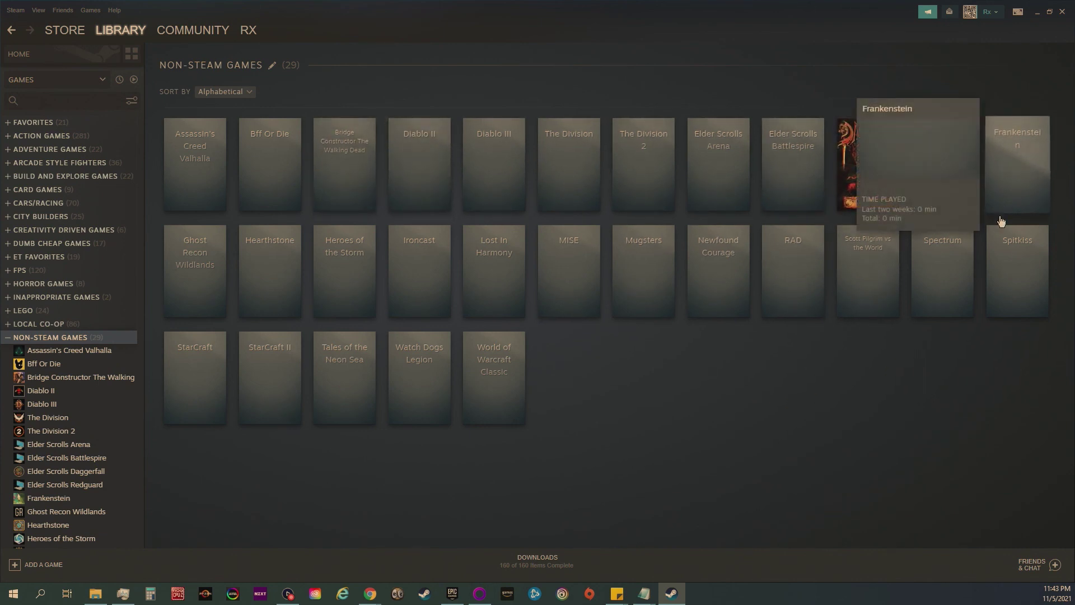
# - View the Elder Scrolls Daggerfall page with its custom artwork from the Non-Steam Games collection, and return to the collection
pyautogui.moveTo(877, 153)
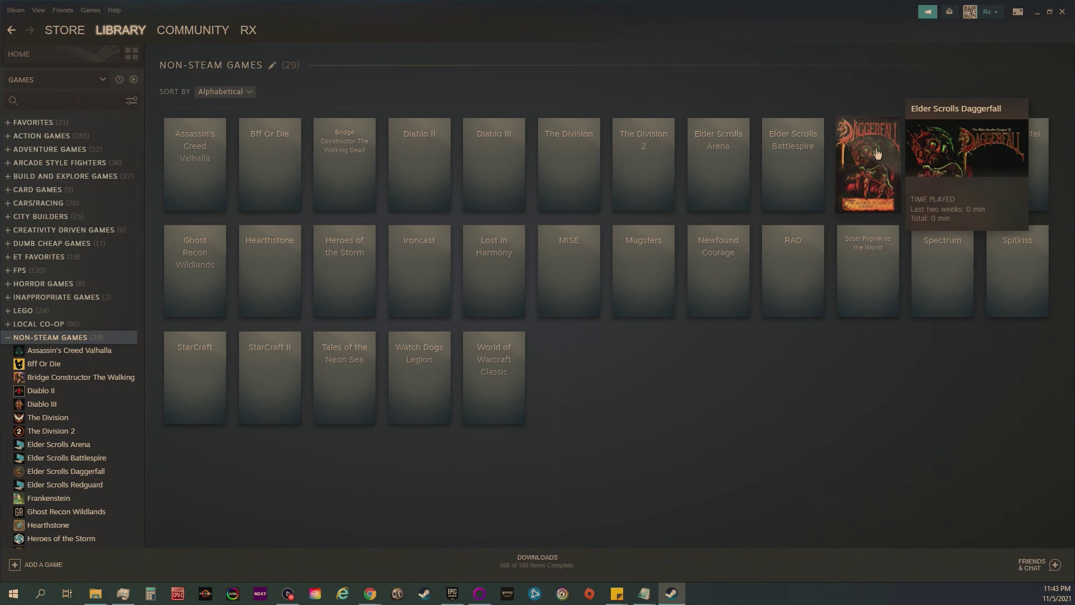
pyautogui.click(877, 154)
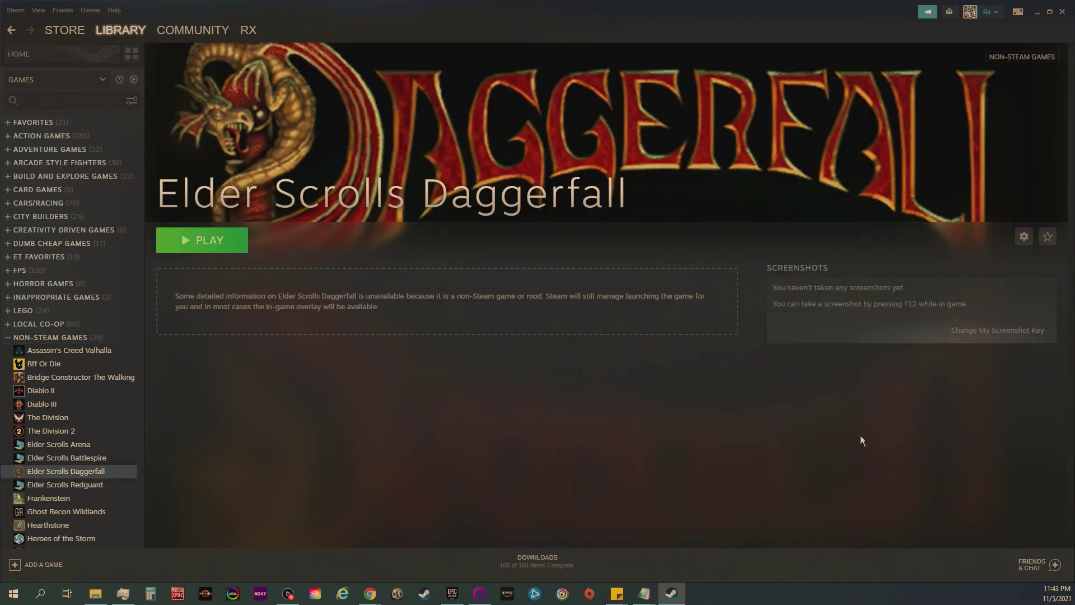
pyautogui.click(11, 30)
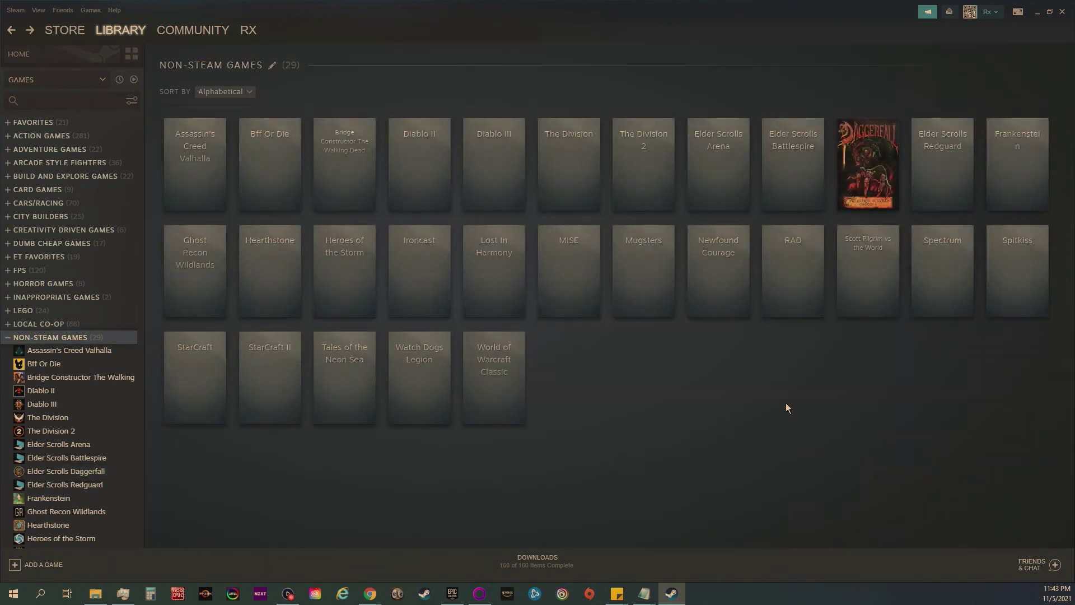